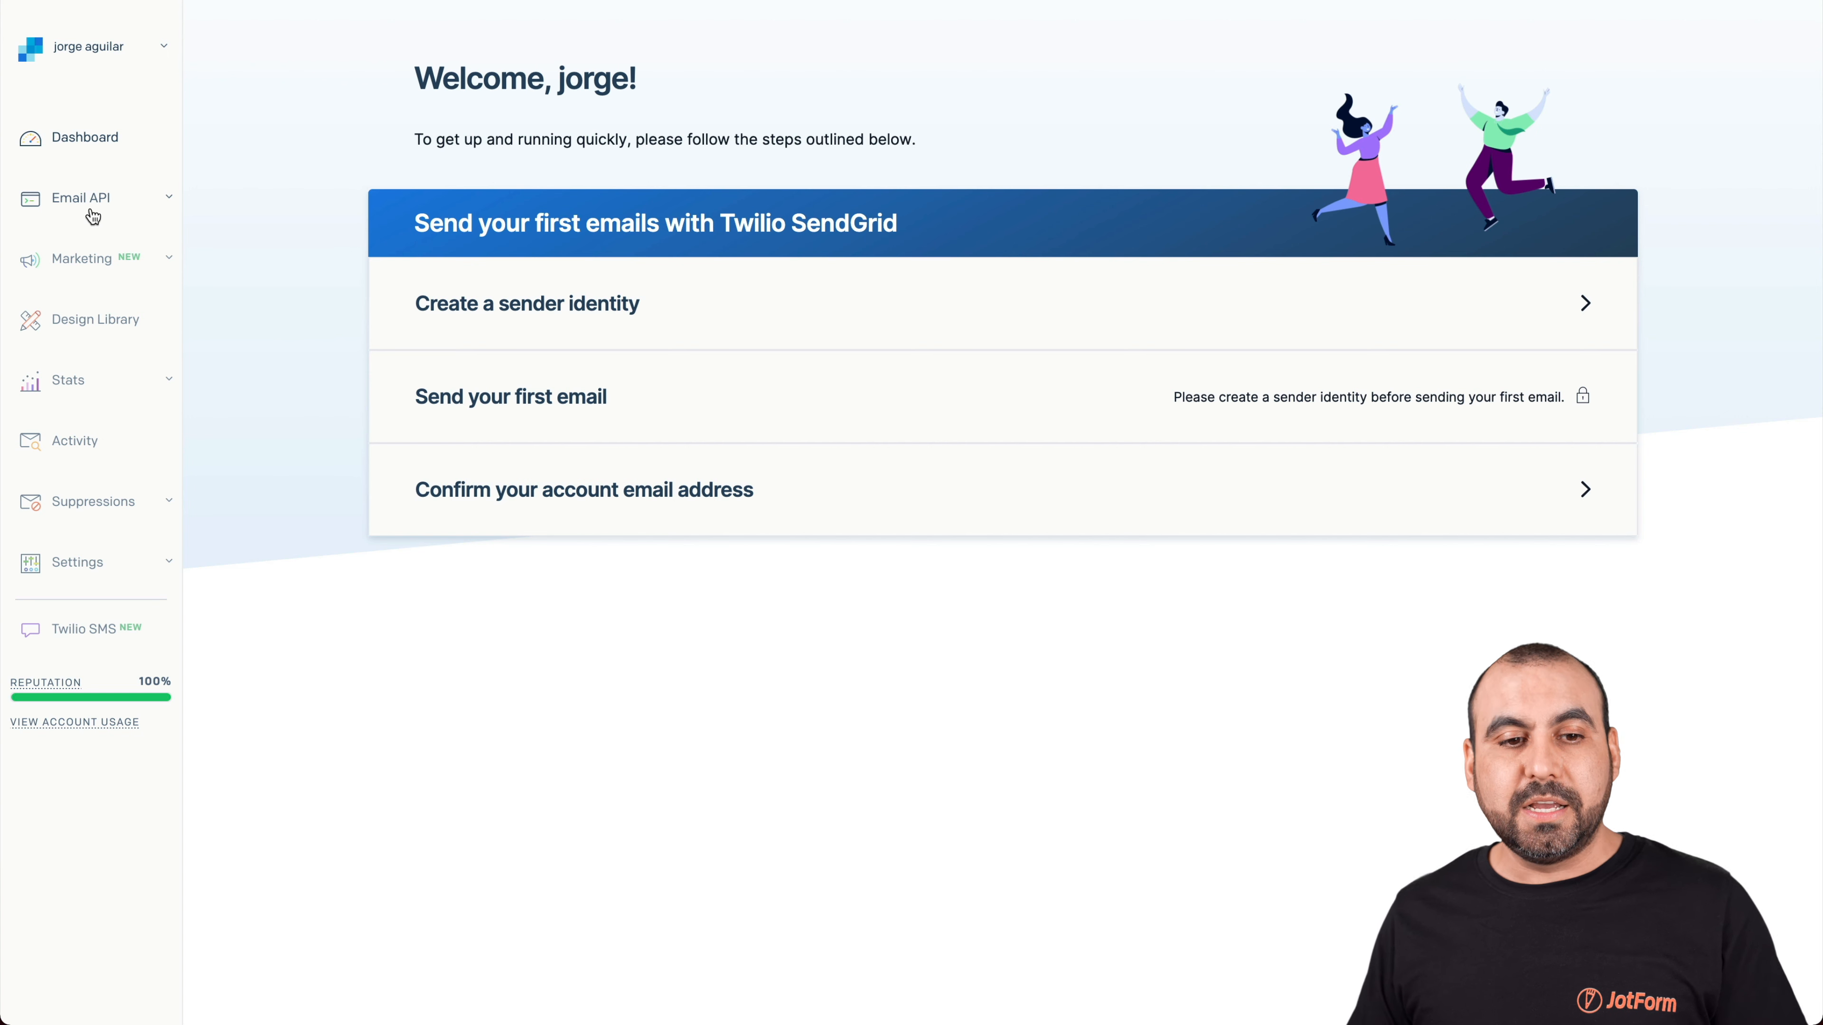
Expand the Marketing section in the SendGrid sidebar
{"action": "left_click", "coordinate": [80, 260]}
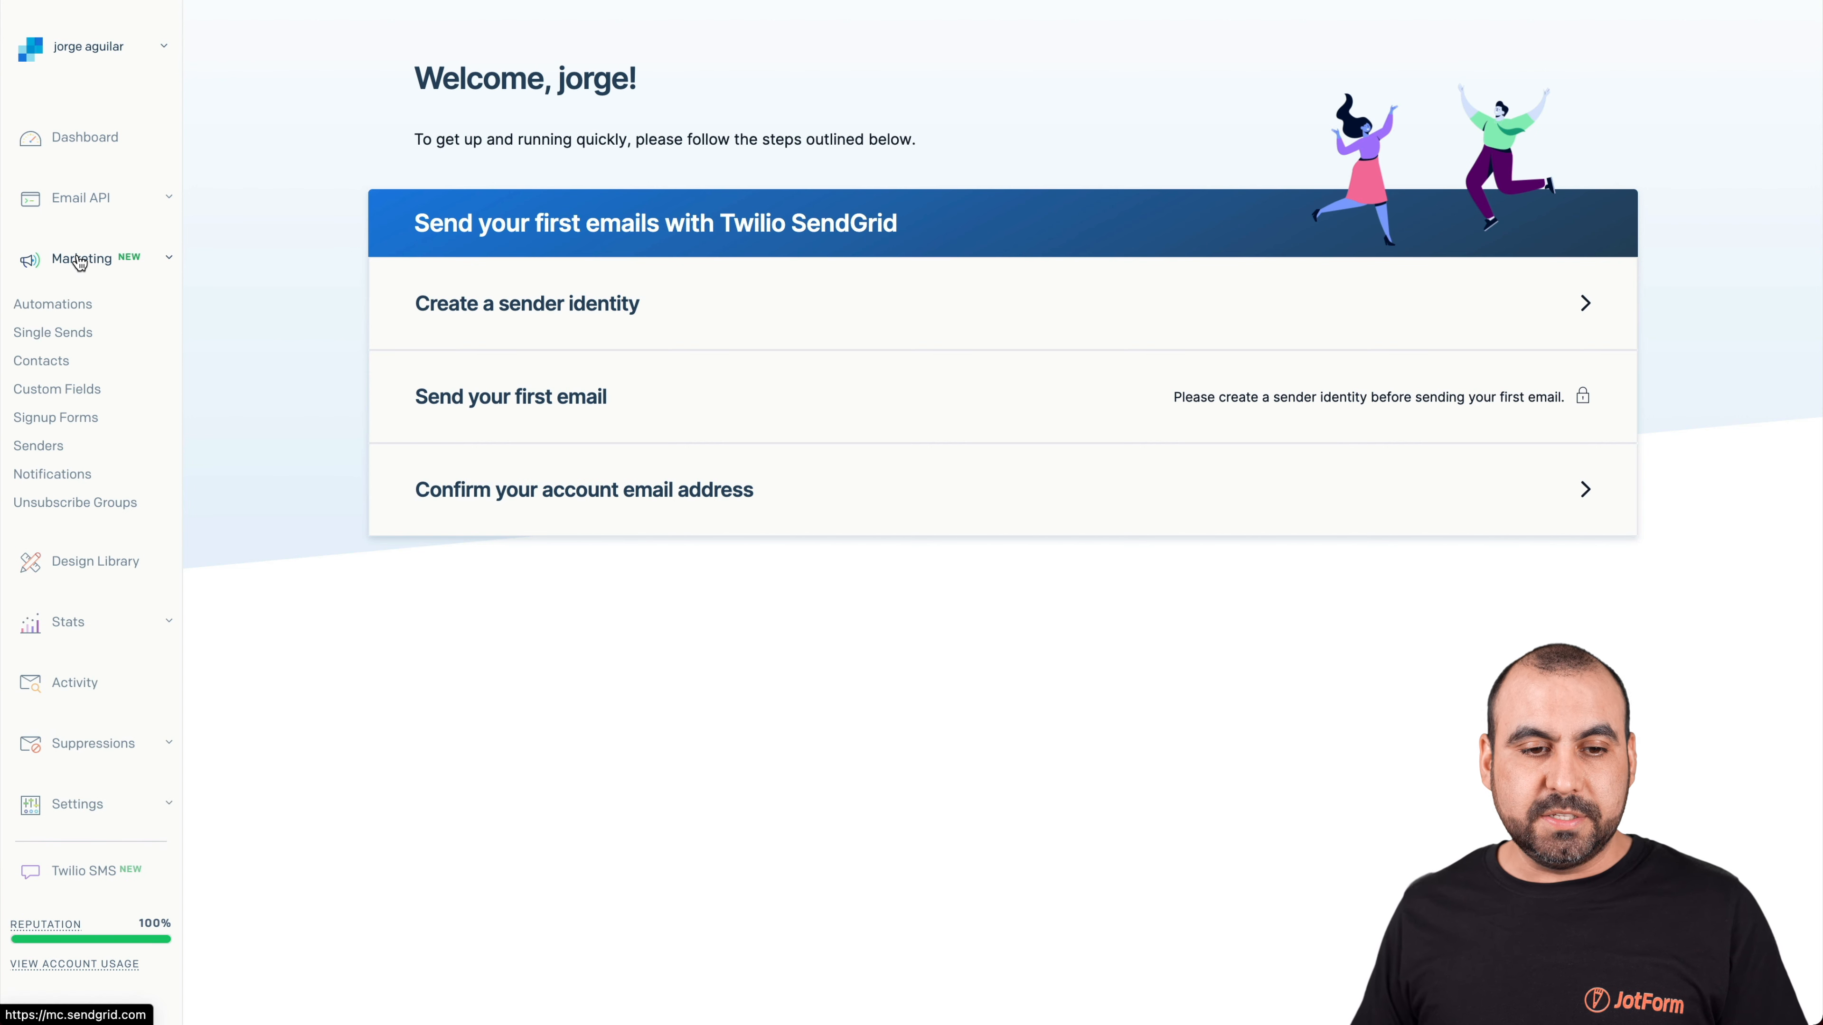
Under Marketing > Contacts, create and save a new contact list named 'Jotform List'
{"action": "left_click", "coordinate": [39, 365]}
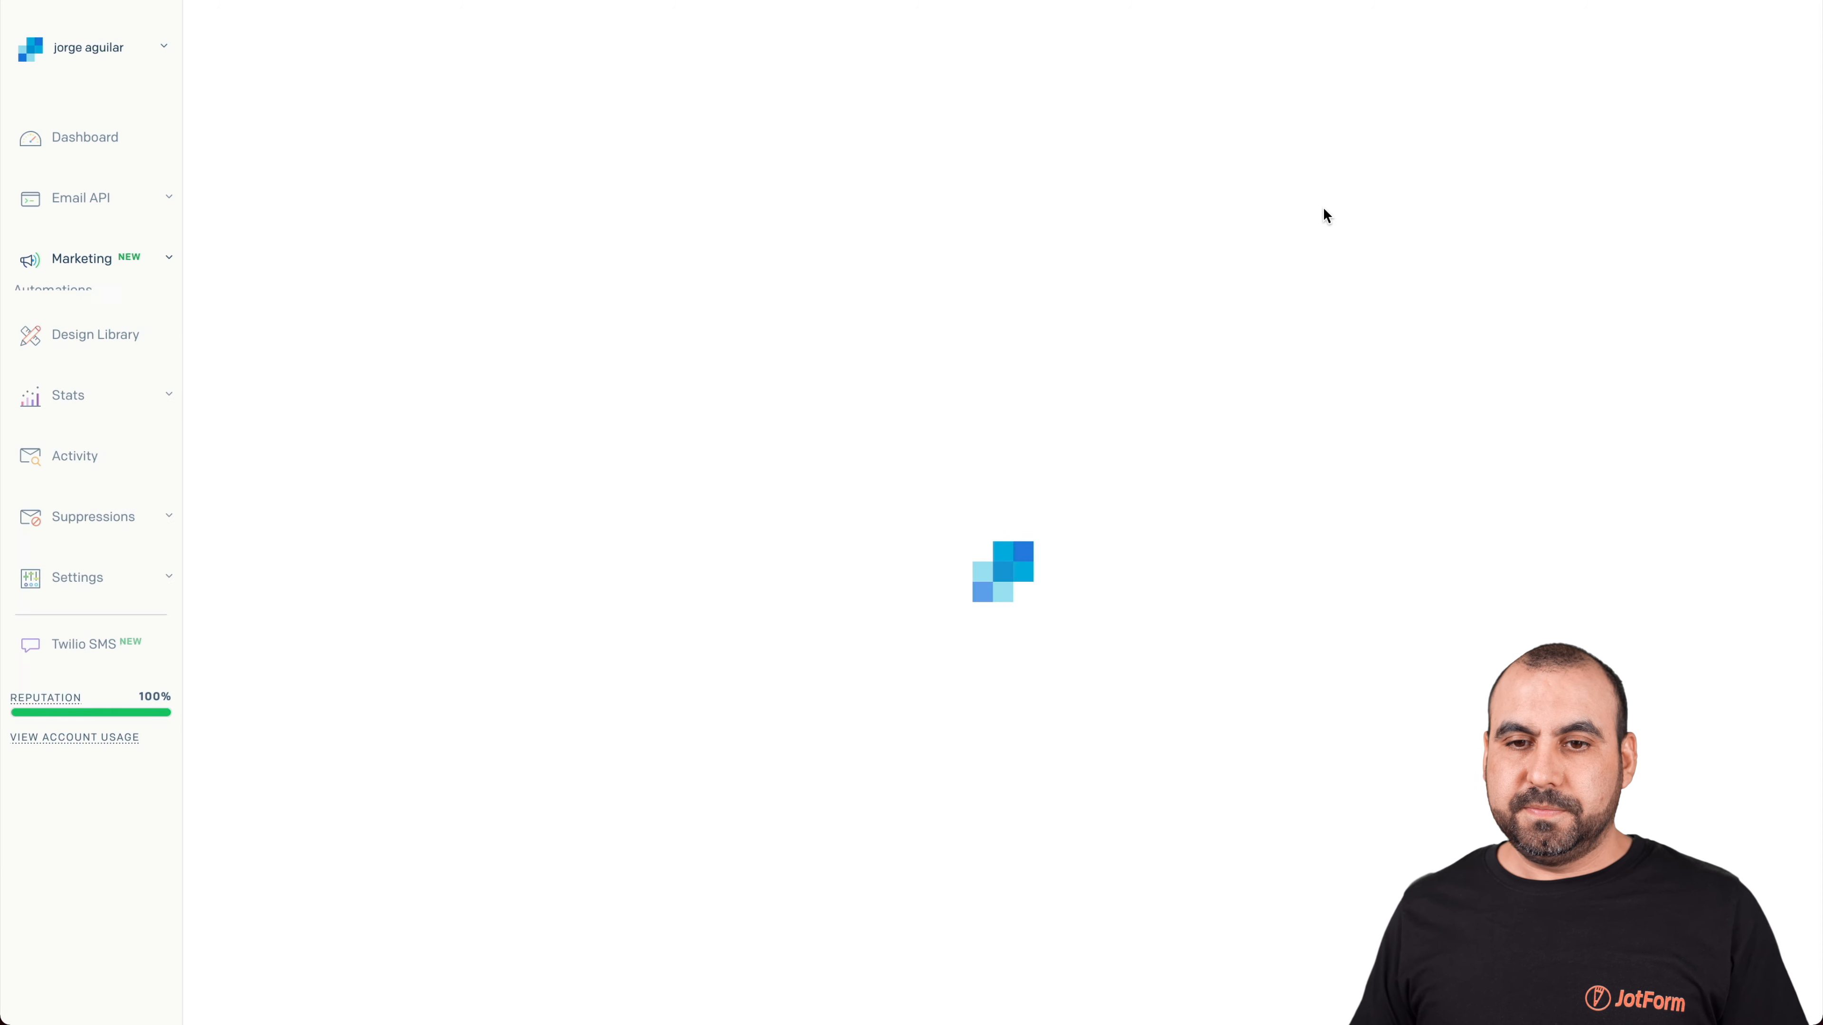
{"action": "left_click", "coordinate": [1528, 146]}
{"action": "left_click", "coordinate": [1539, 186]}
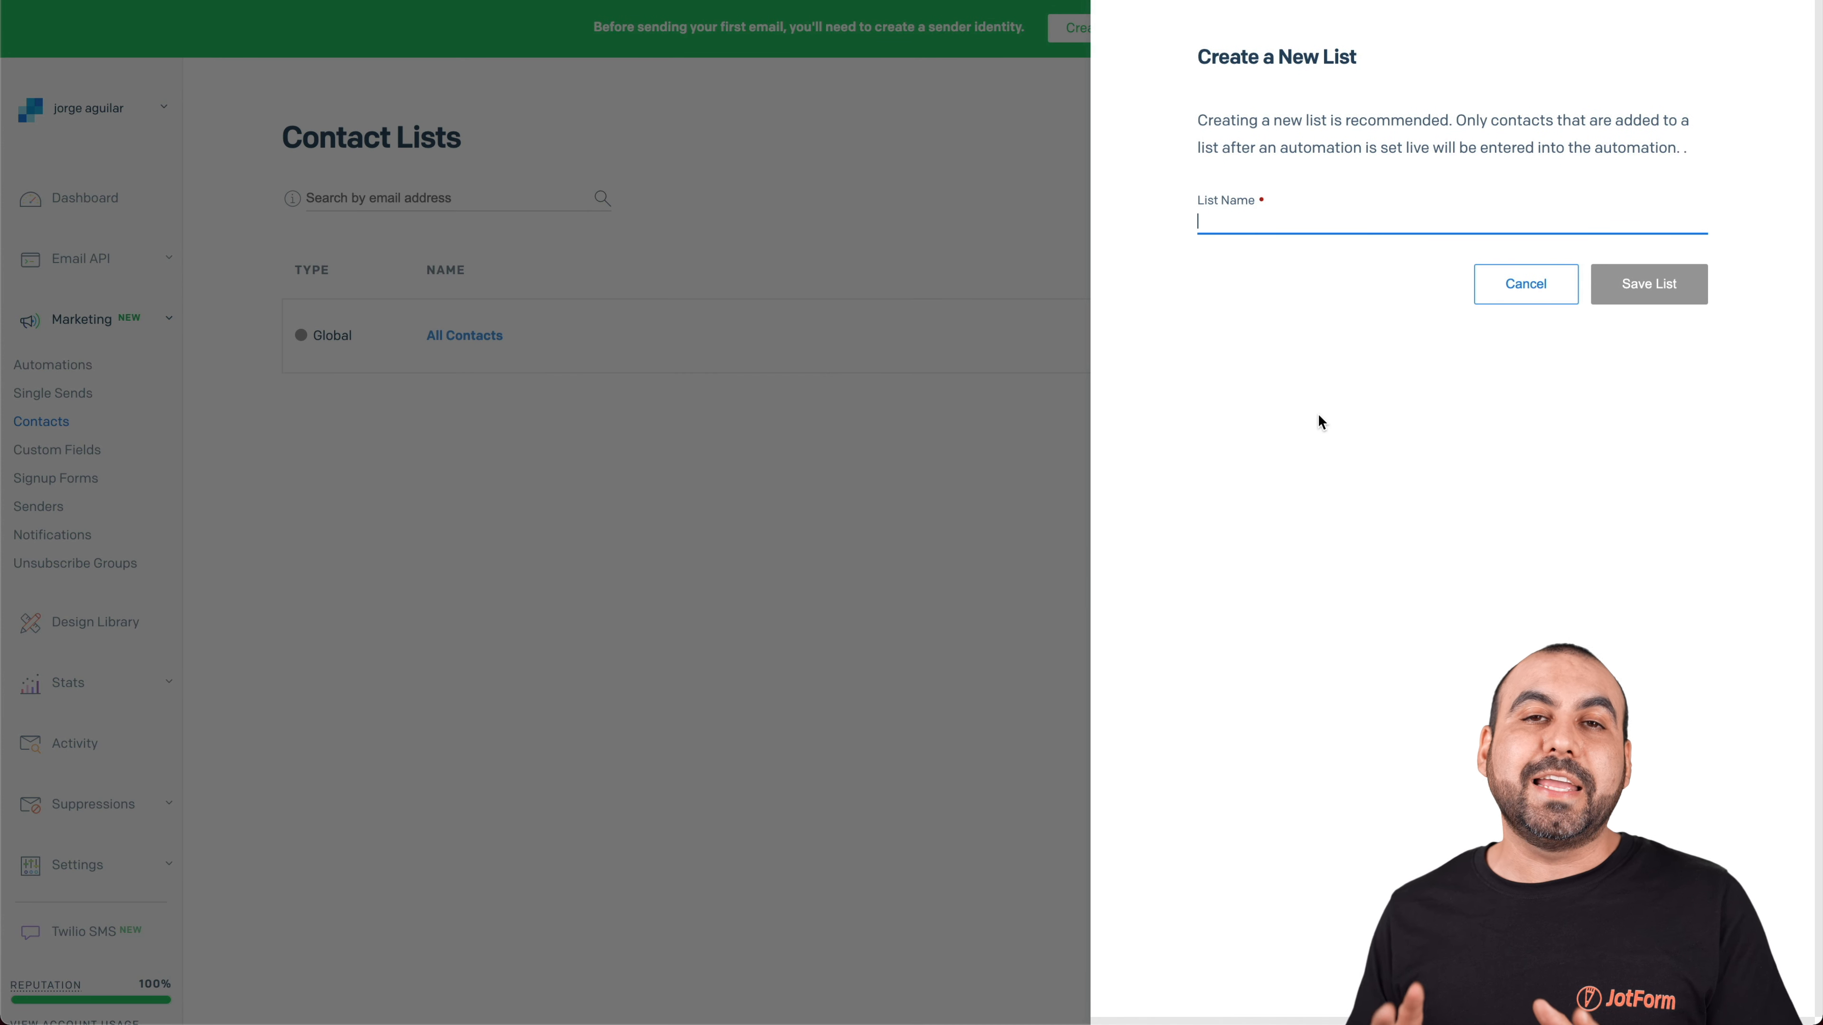
{"action": "type", "text": "Jotform List"}
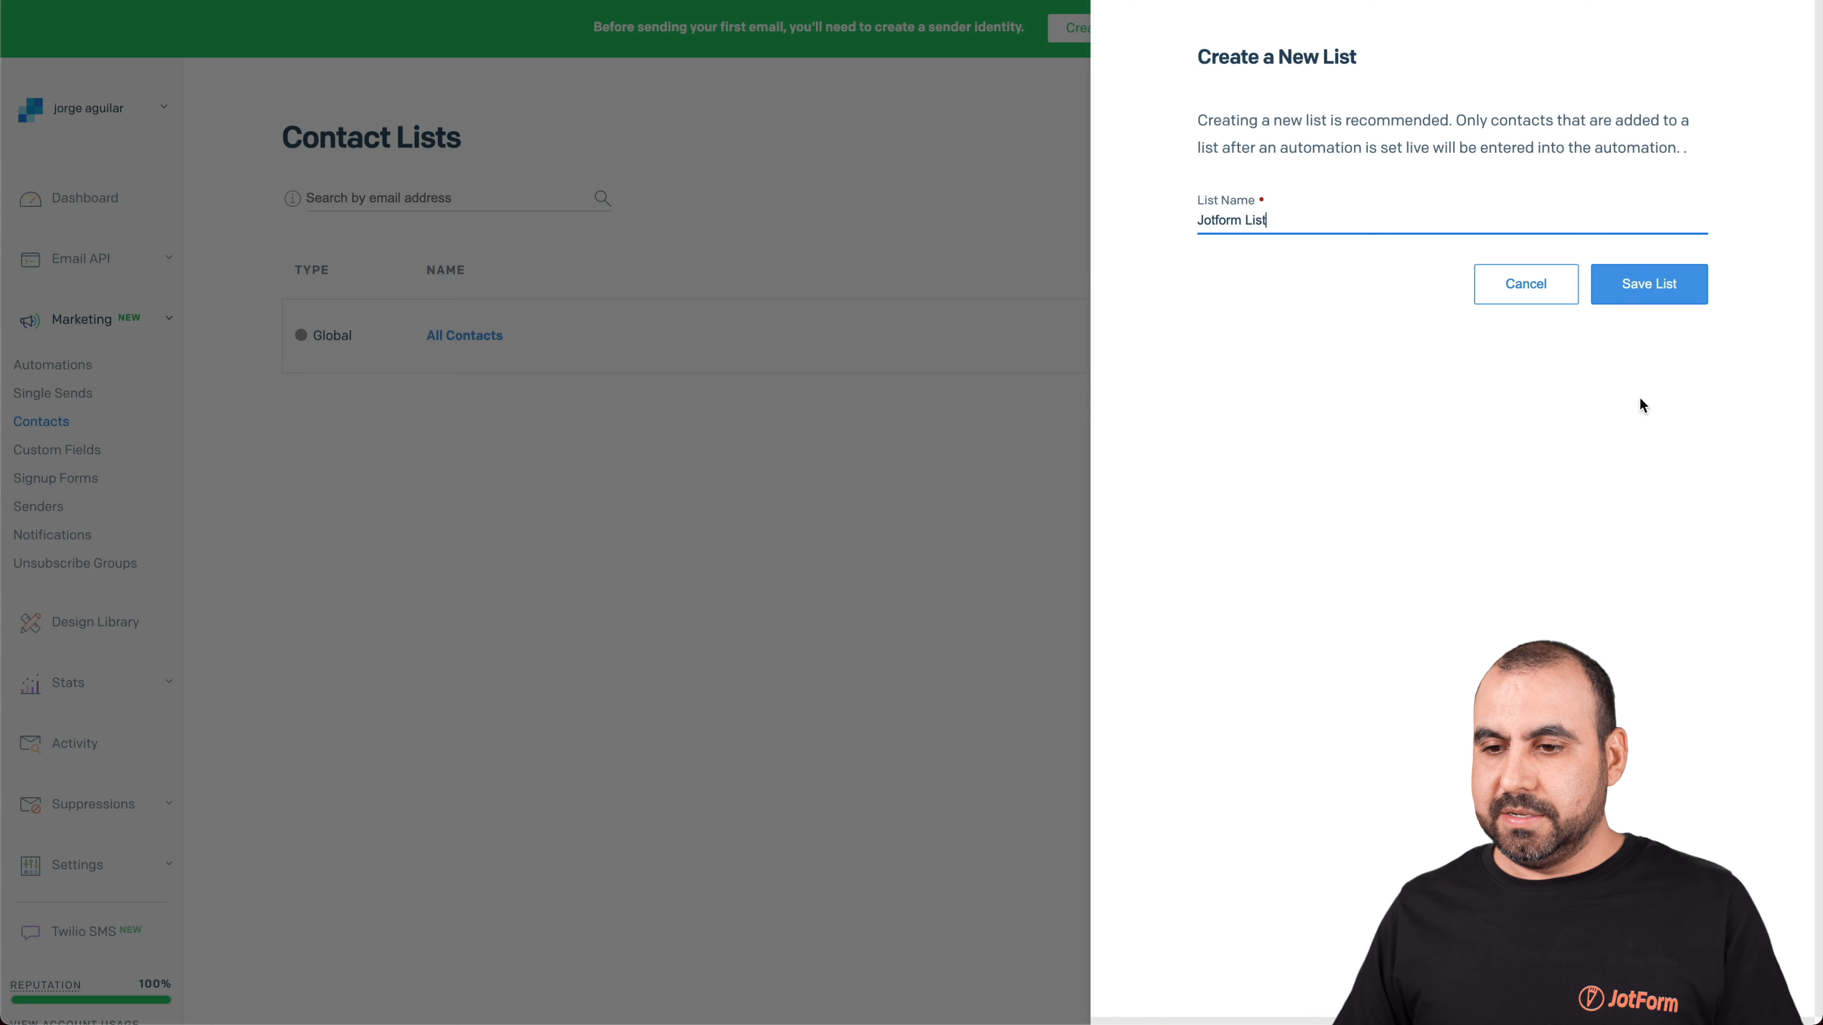
{"action": "left_click", "coordinate": [1659, 294]}
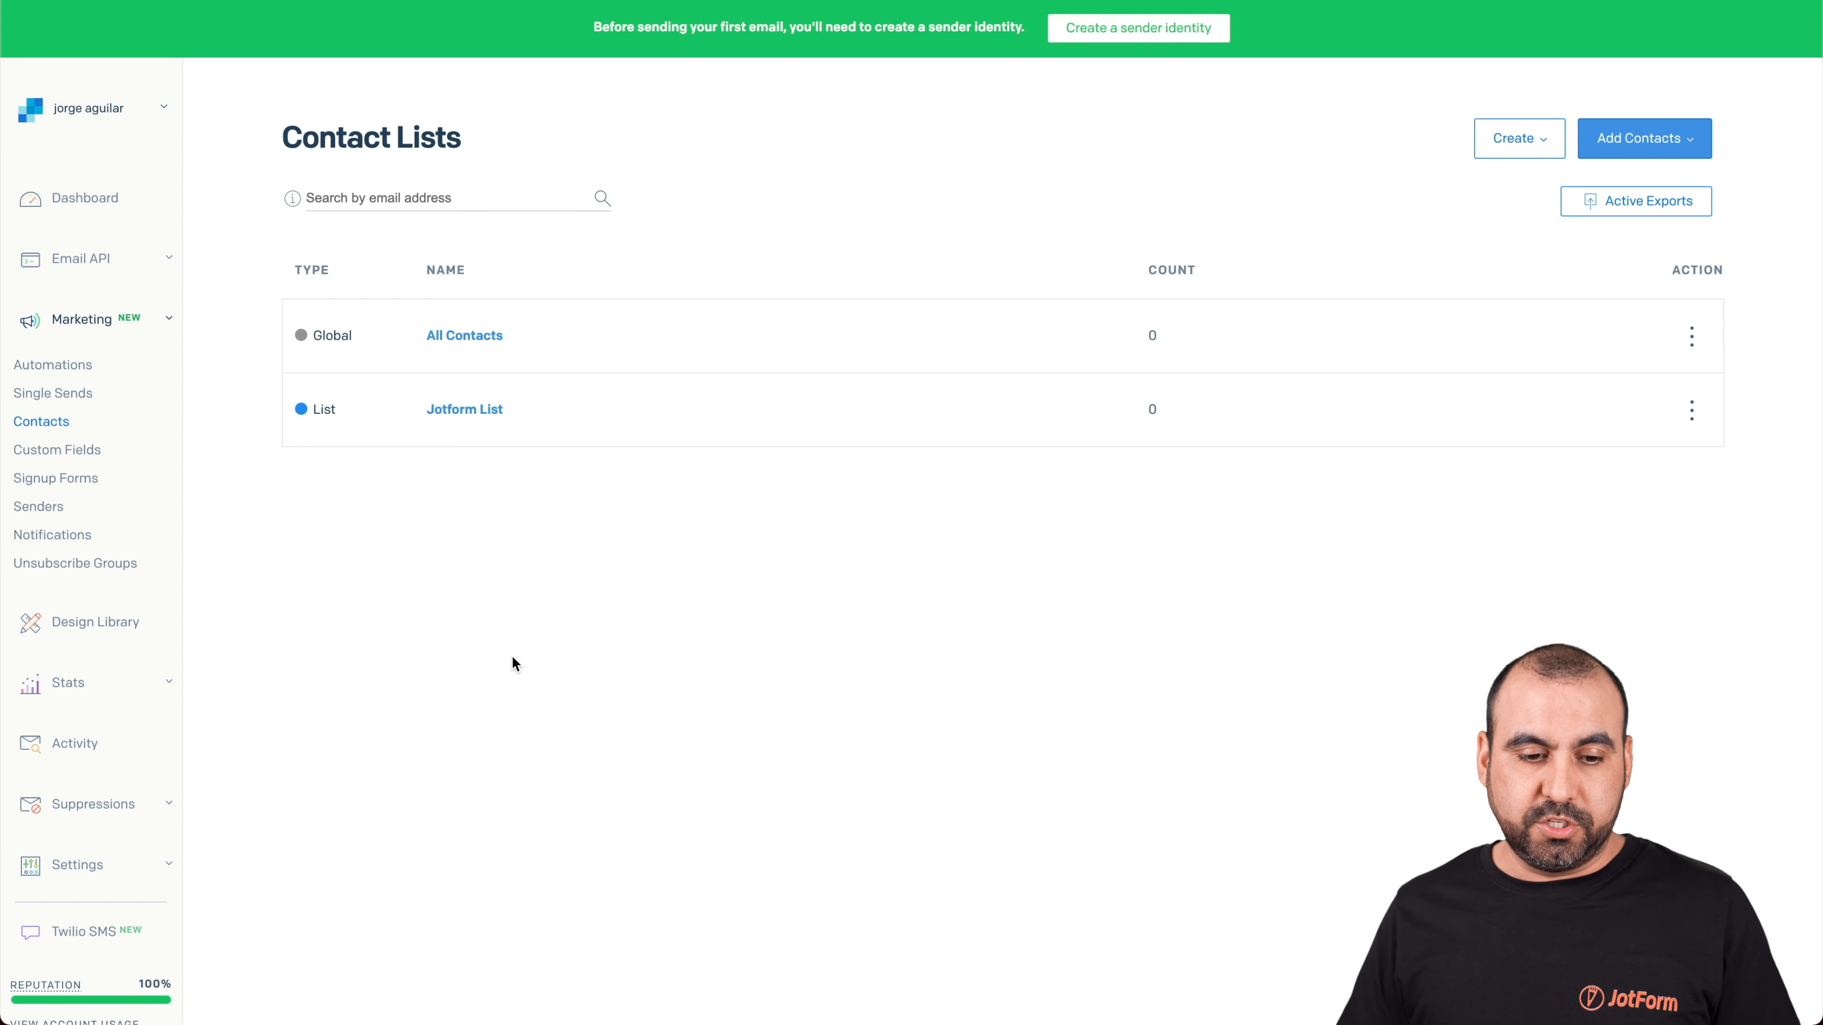
{"action": "left_click", "coordinate": [135, 863]}
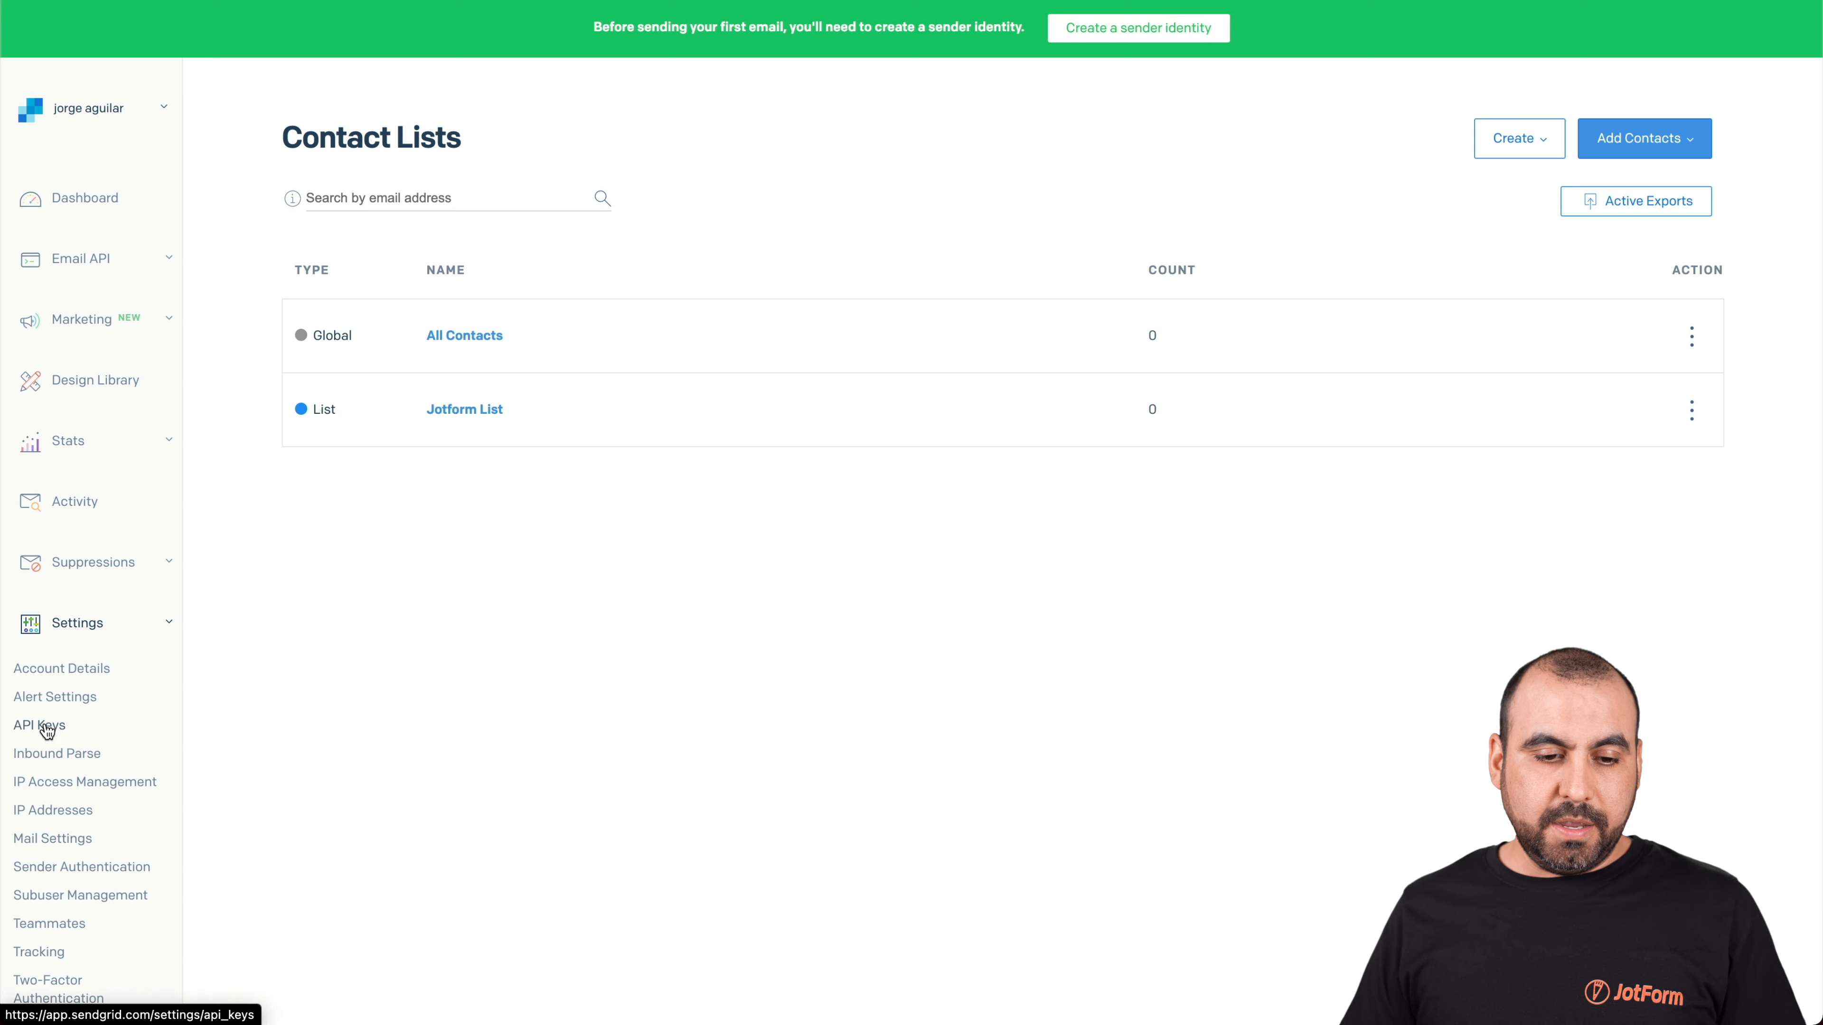
Create a Full Access API key named 'Jotform' and copy the generated key
{"action": "left_click", "coordinate": [43, 727]}
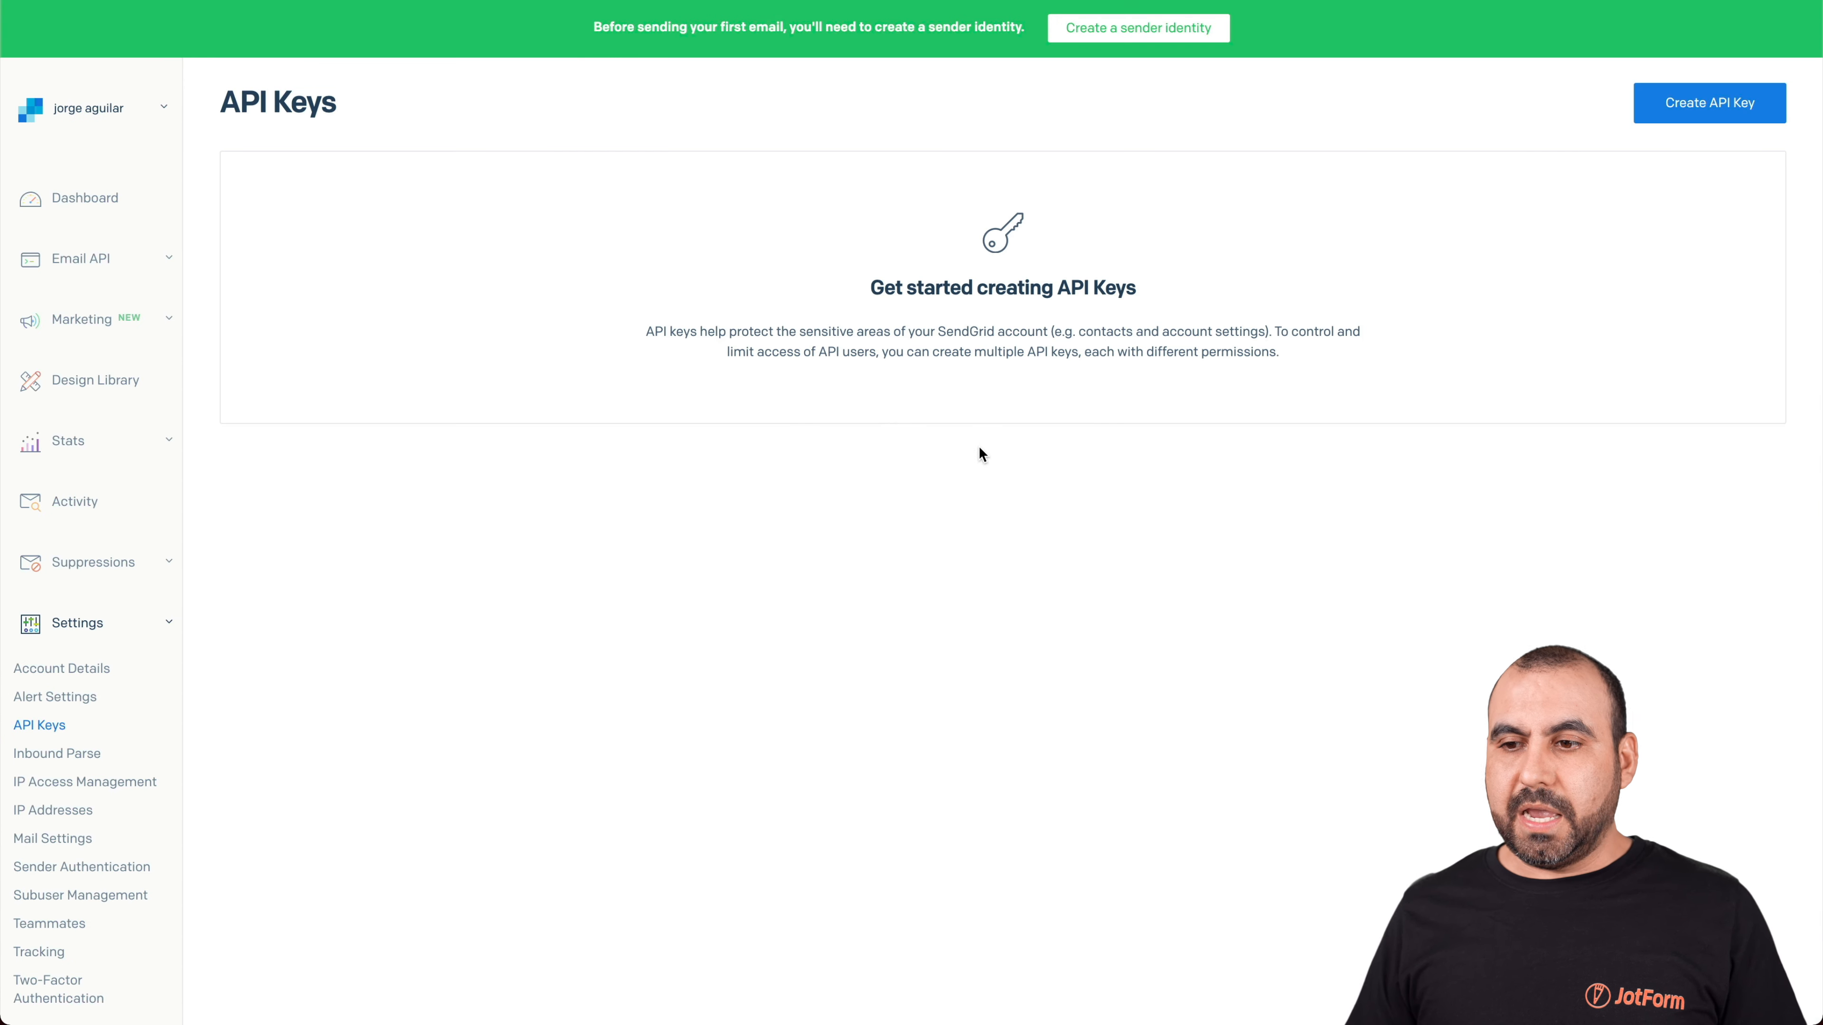
{"action": "left_click", "coordinate": [1705, 104]}
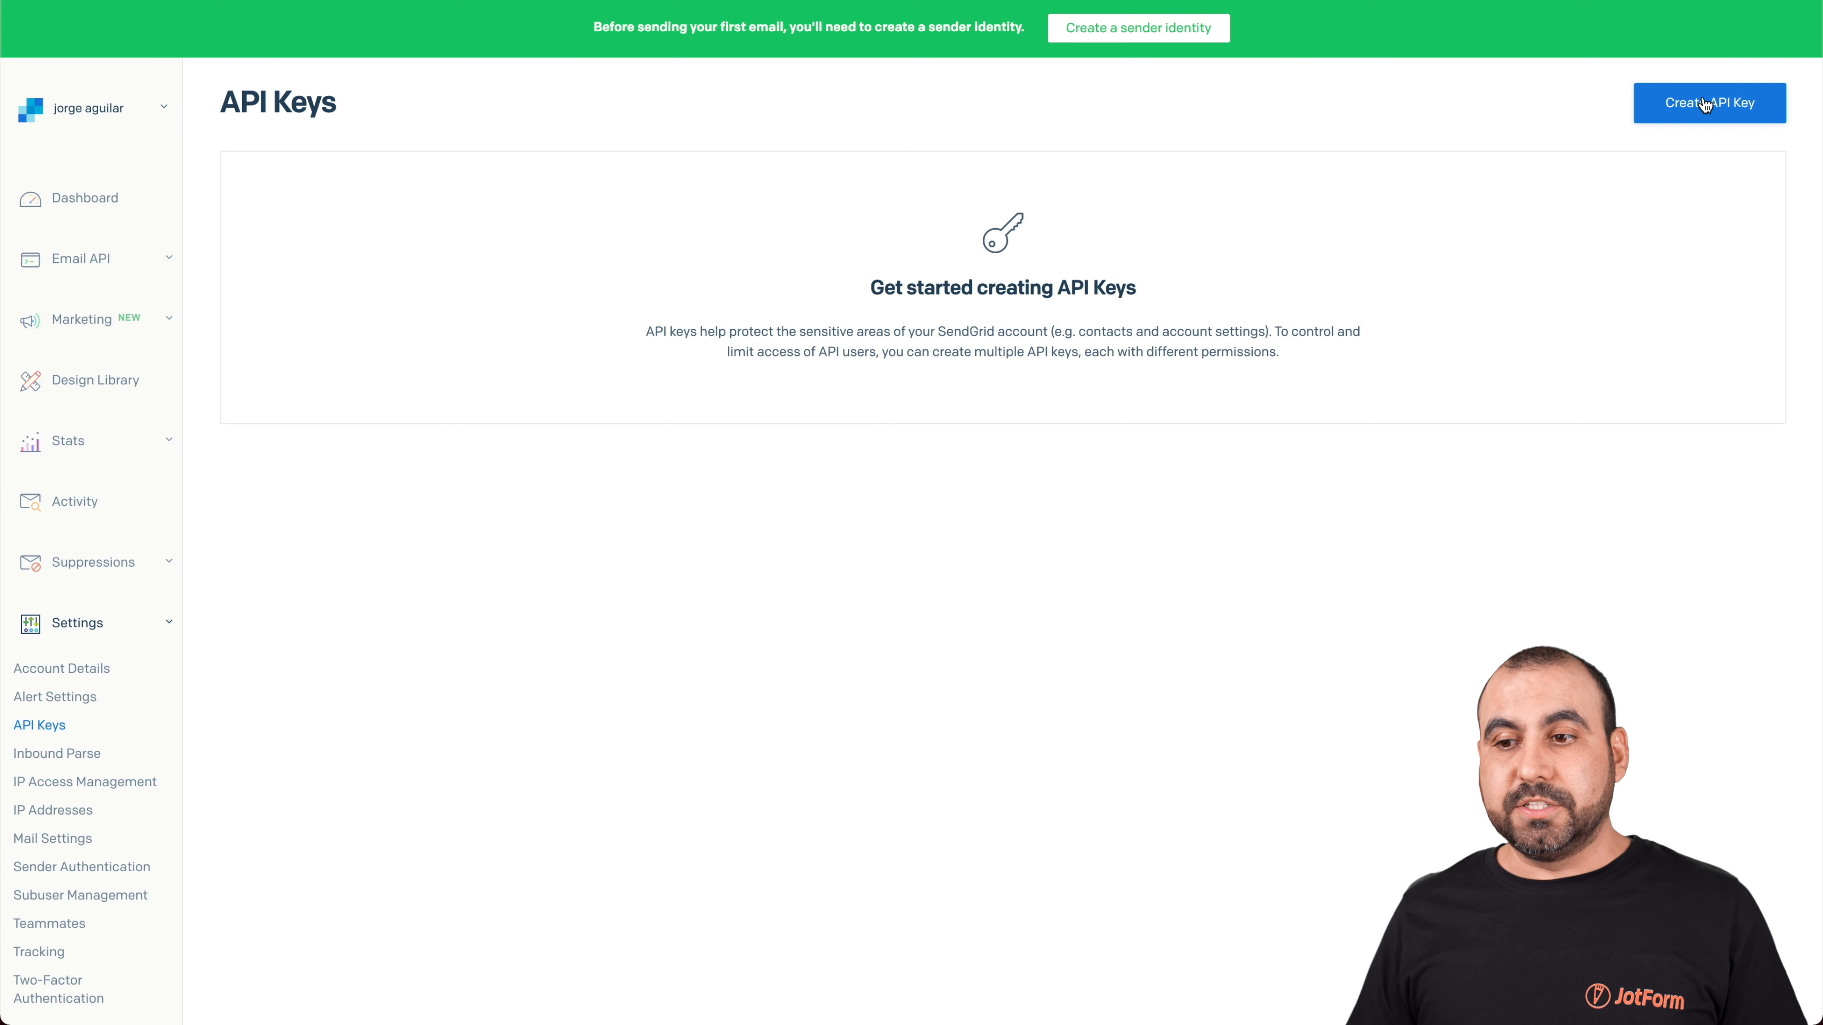
{"action": "left_click", "coordinate": [1023, 152]}
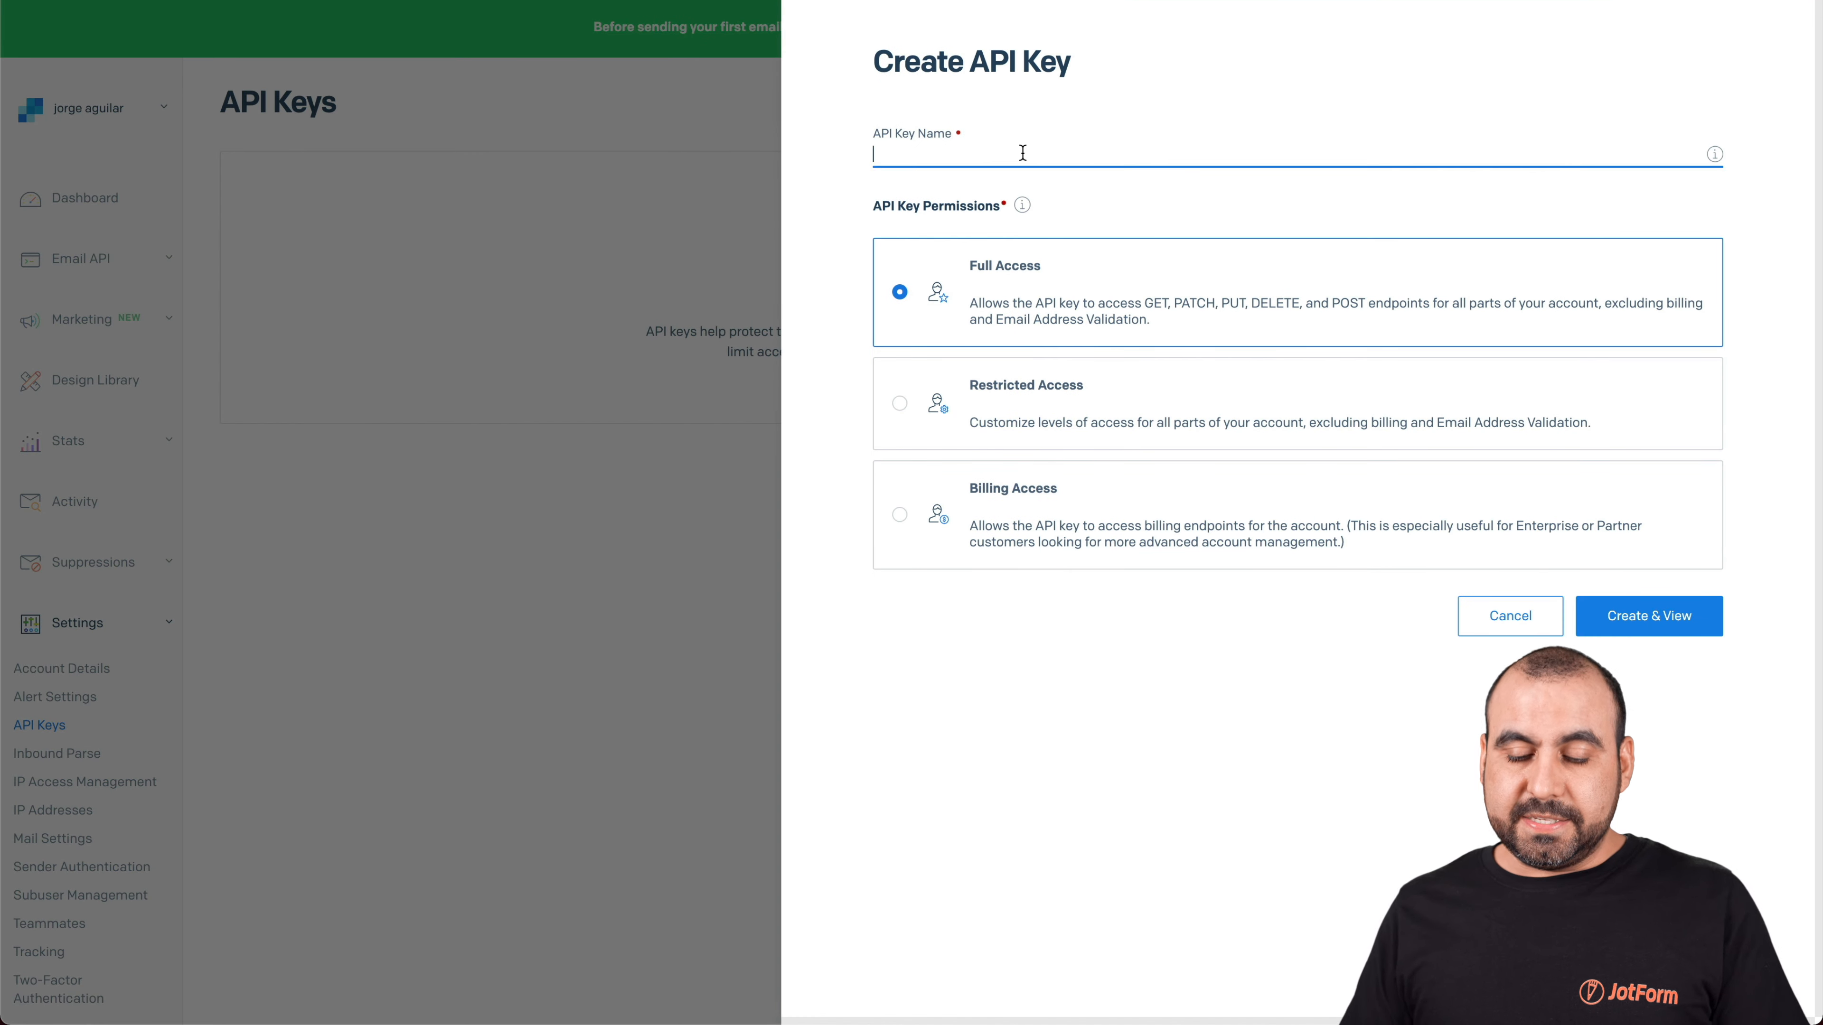
{"action": "type", "text": "Jotform"}
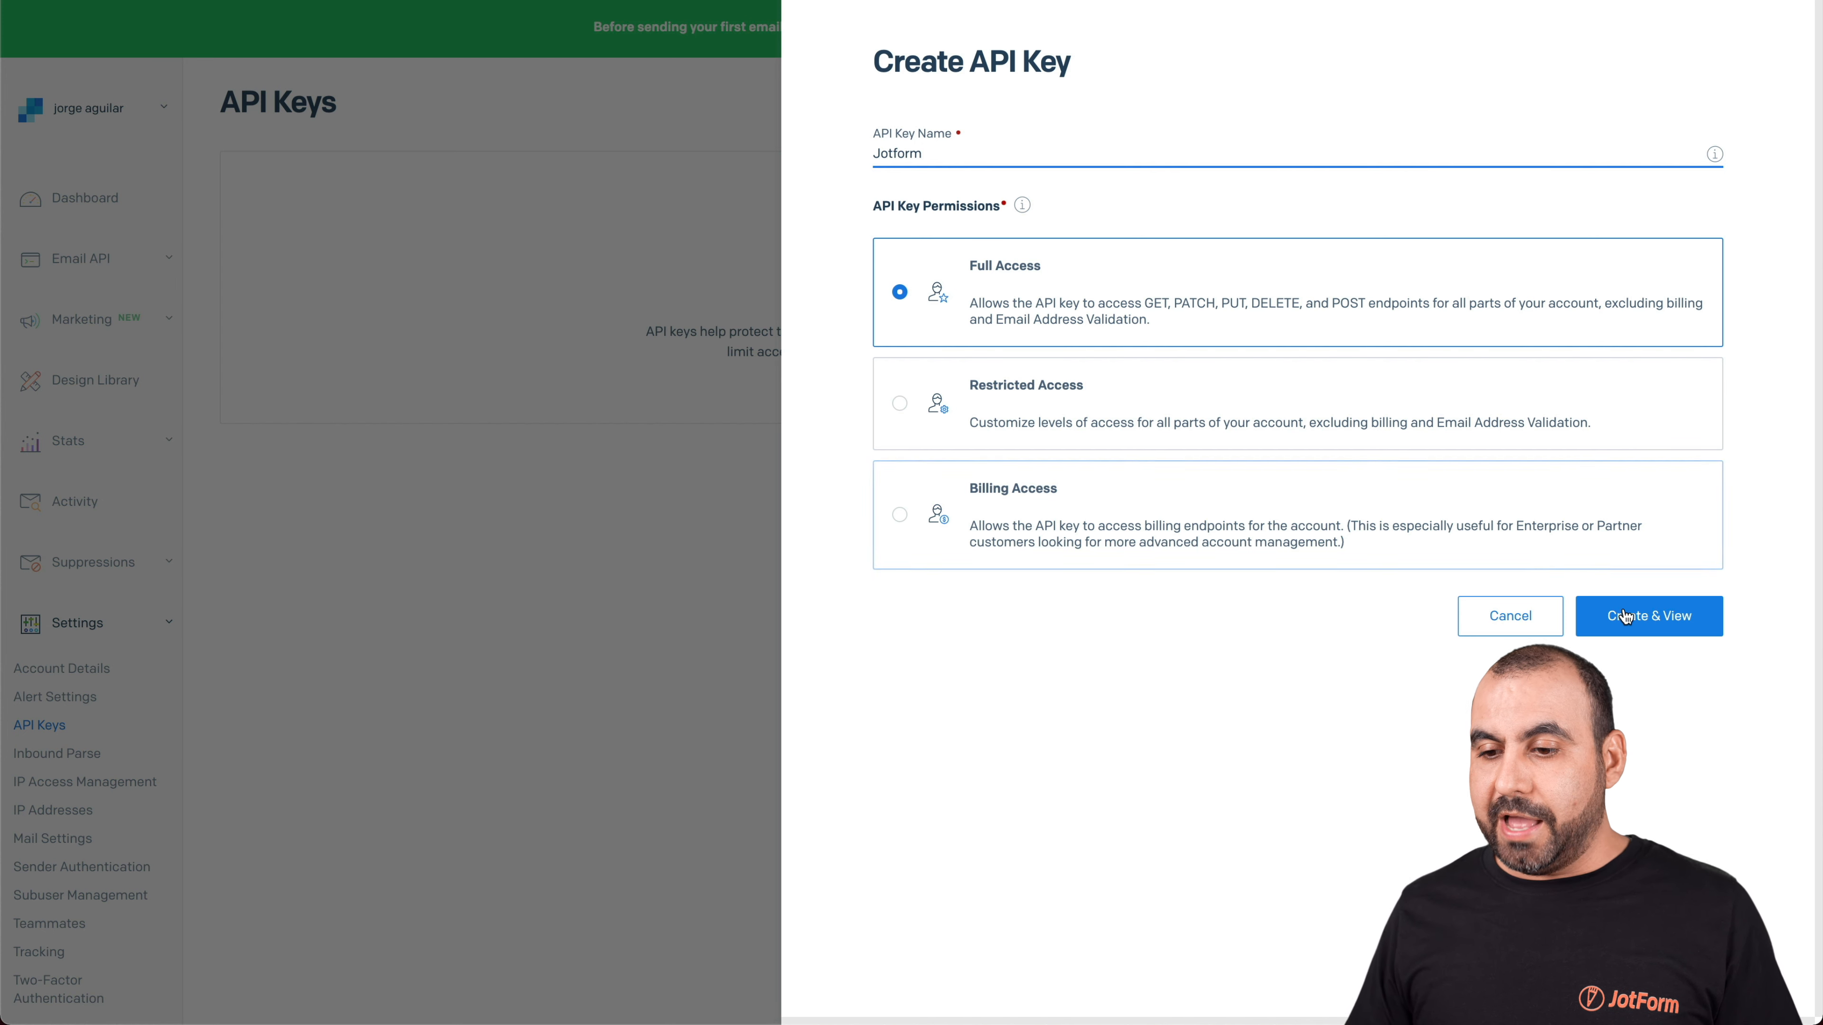
{"action": "left_click", "coordinate": [1638, 621]}
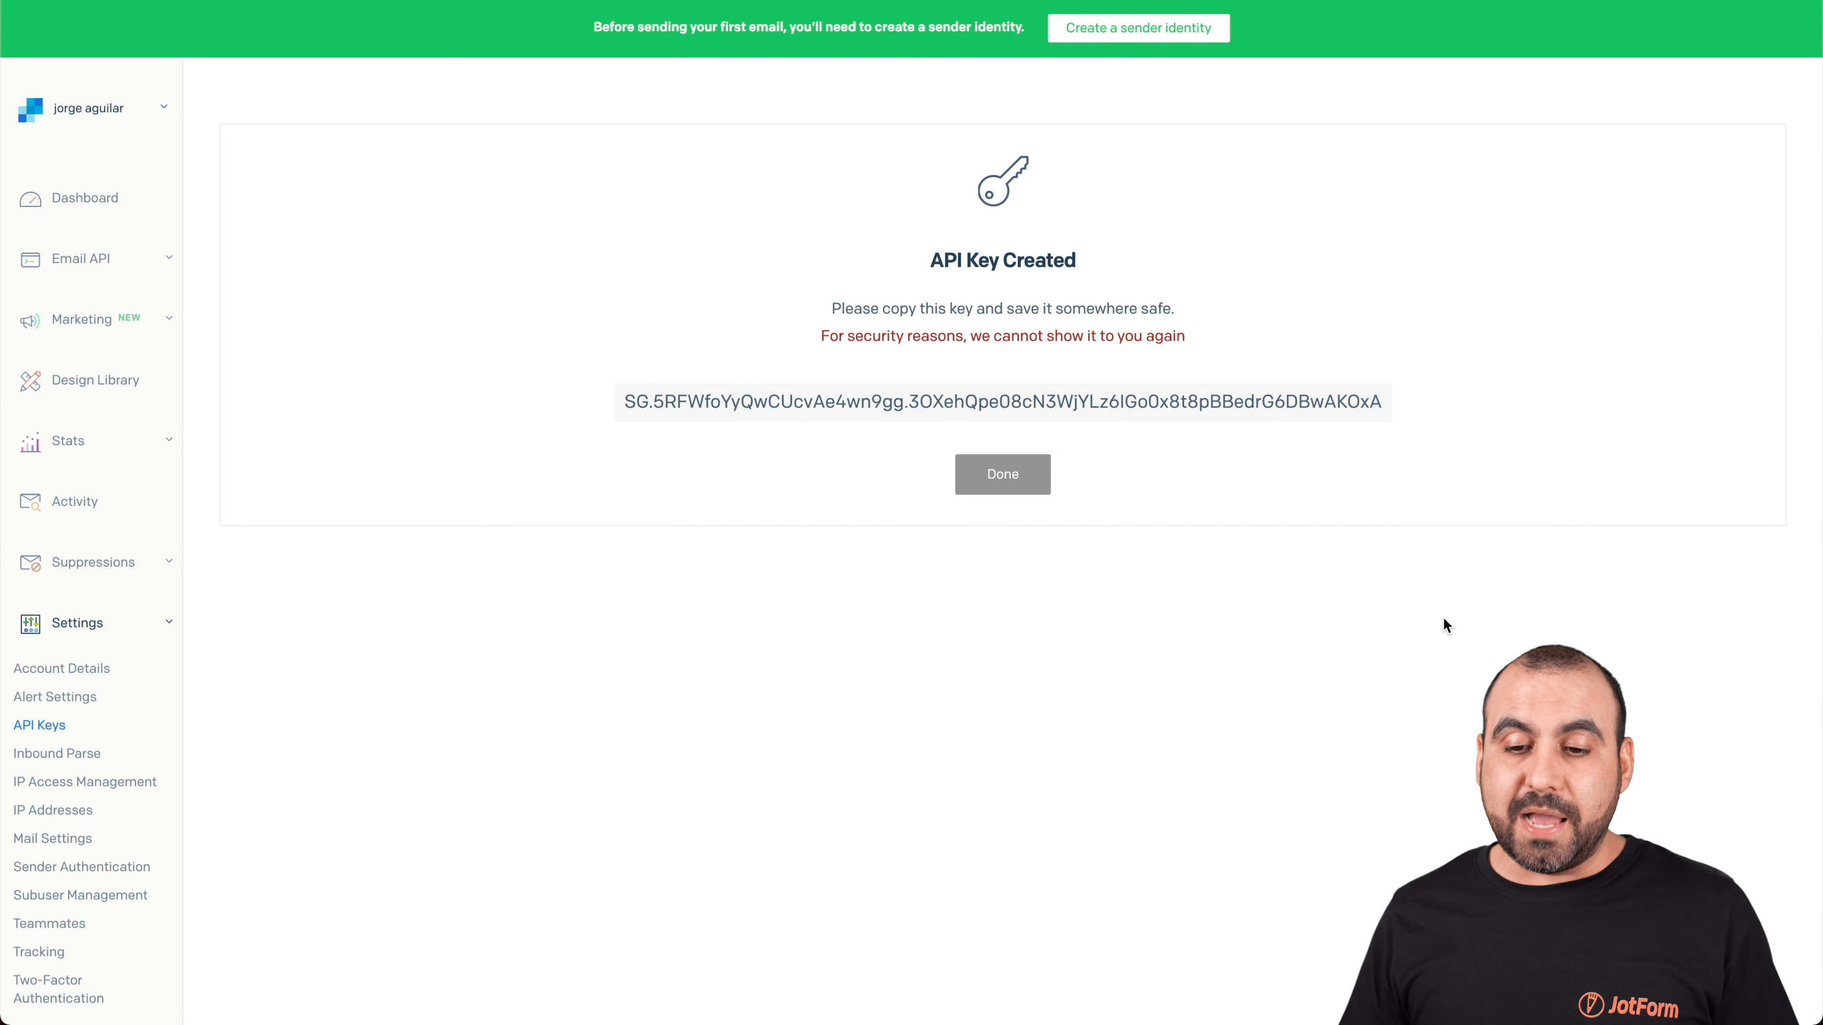
{"action": "left_click", "coordinate": [1070, 411]}
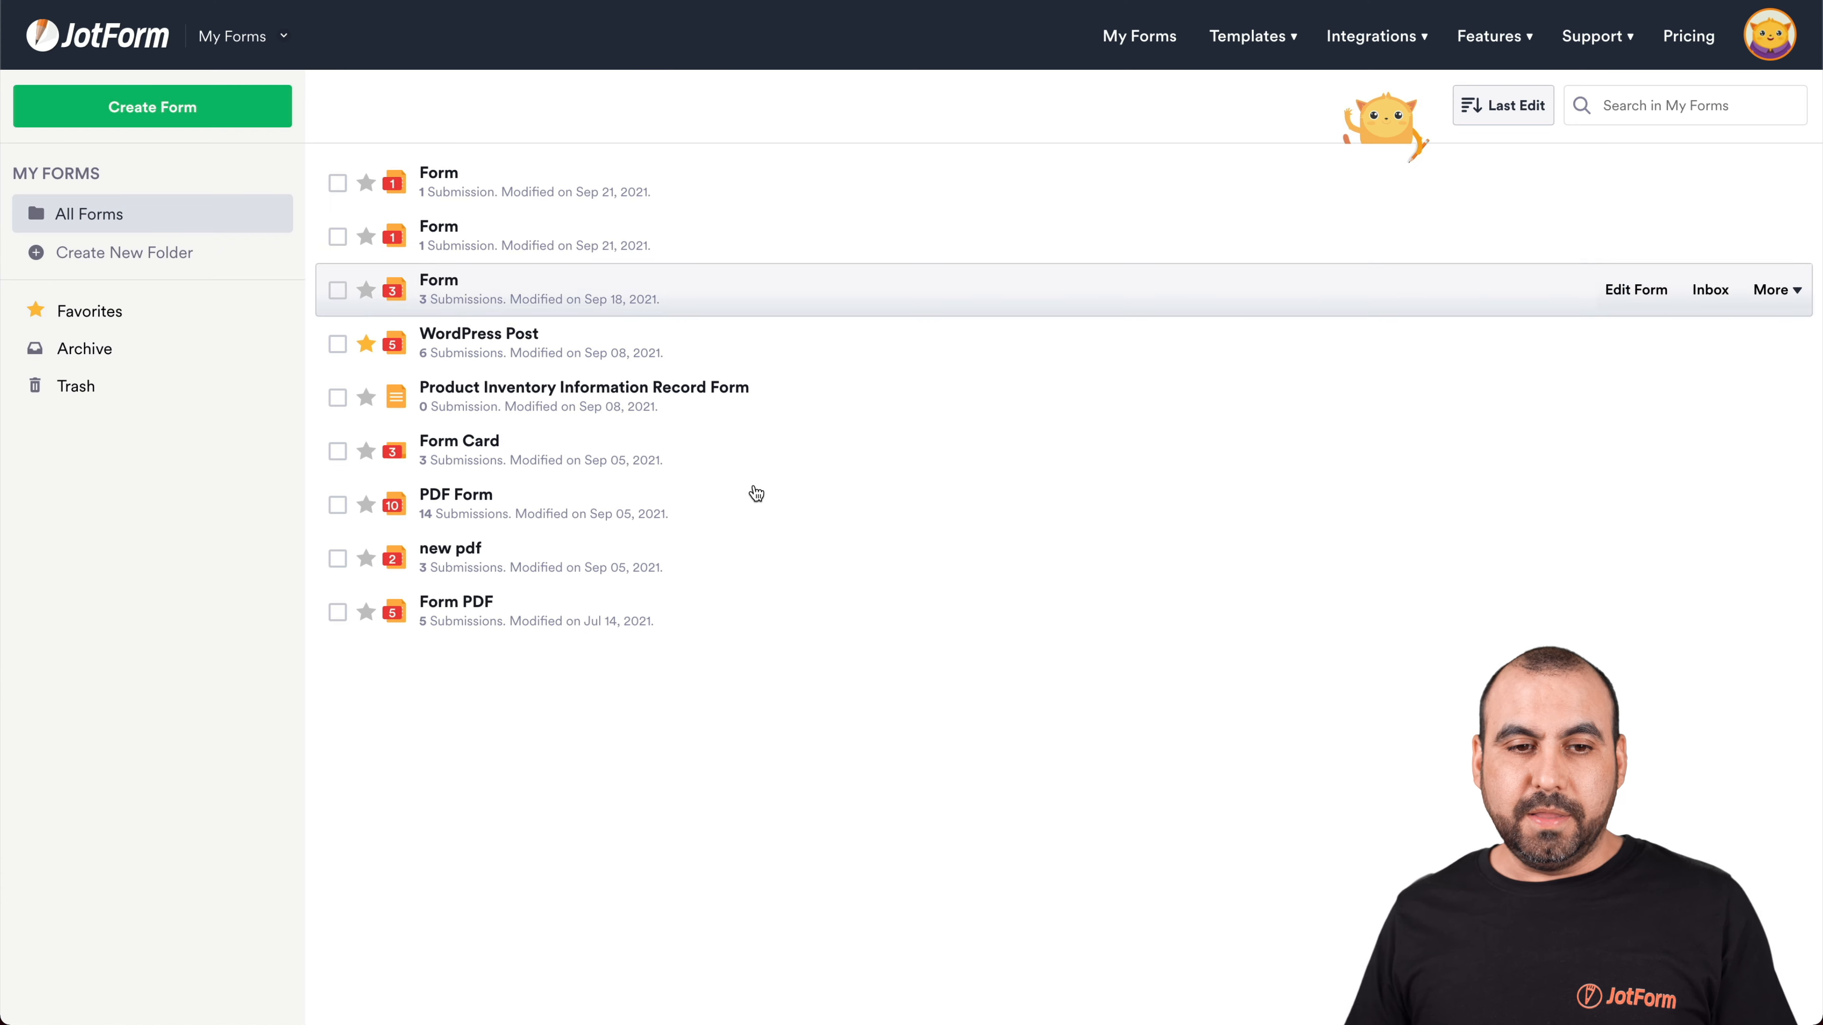
Start a new classic form from scratch in JotForm
{"action": "left_click", "coordinate": [194, 113]}
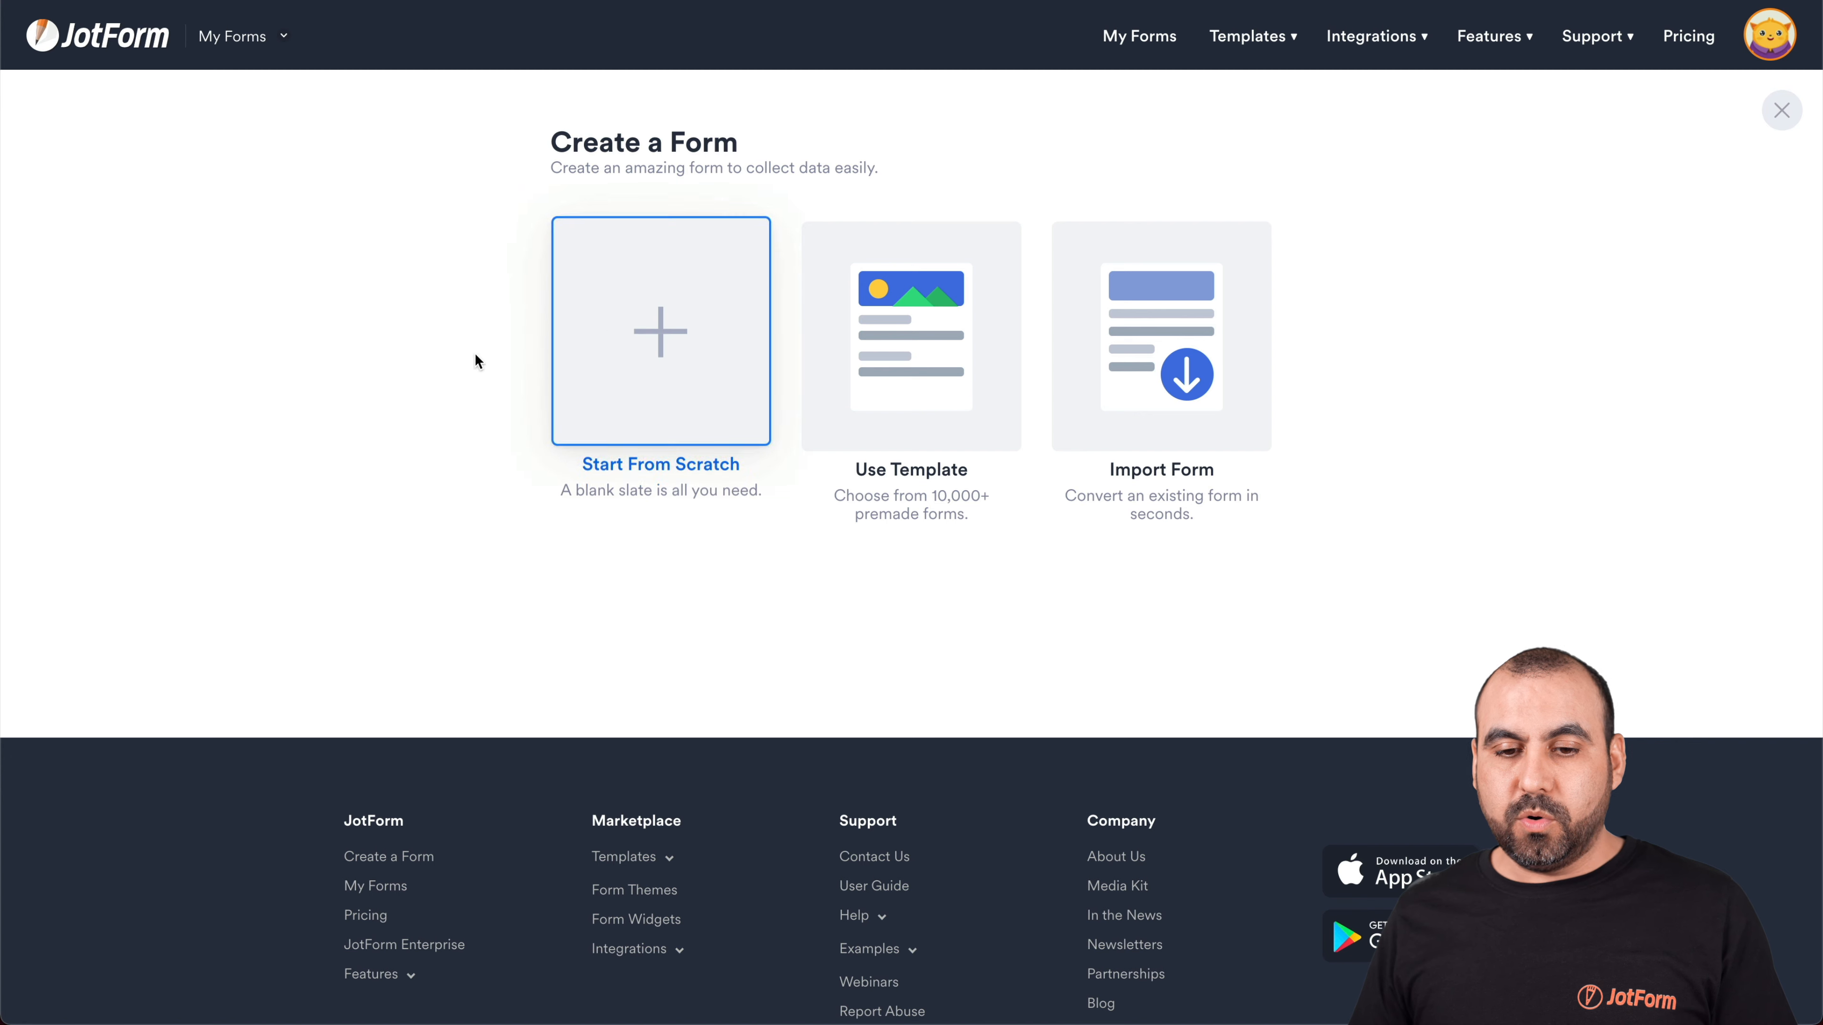
{"action": "left_click", "coordinate": [648, 314]}
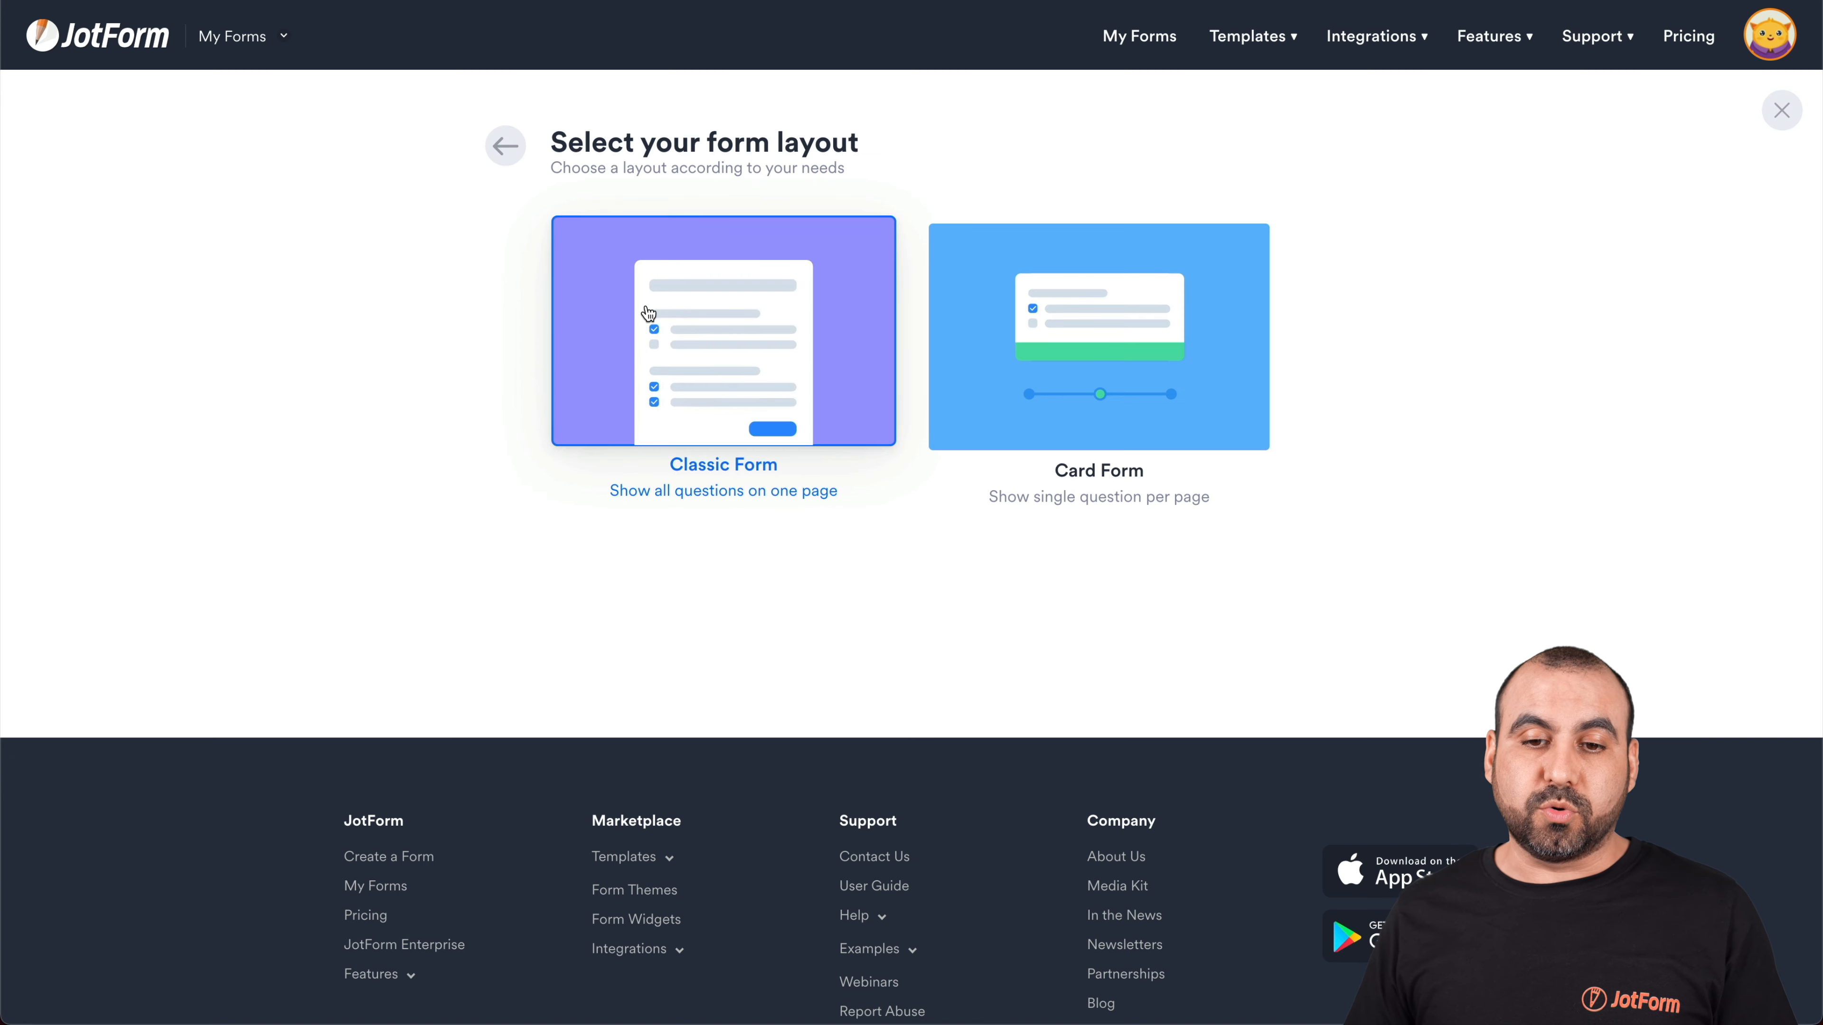
{"action": "left_click", "coordinate": [688, 291]}
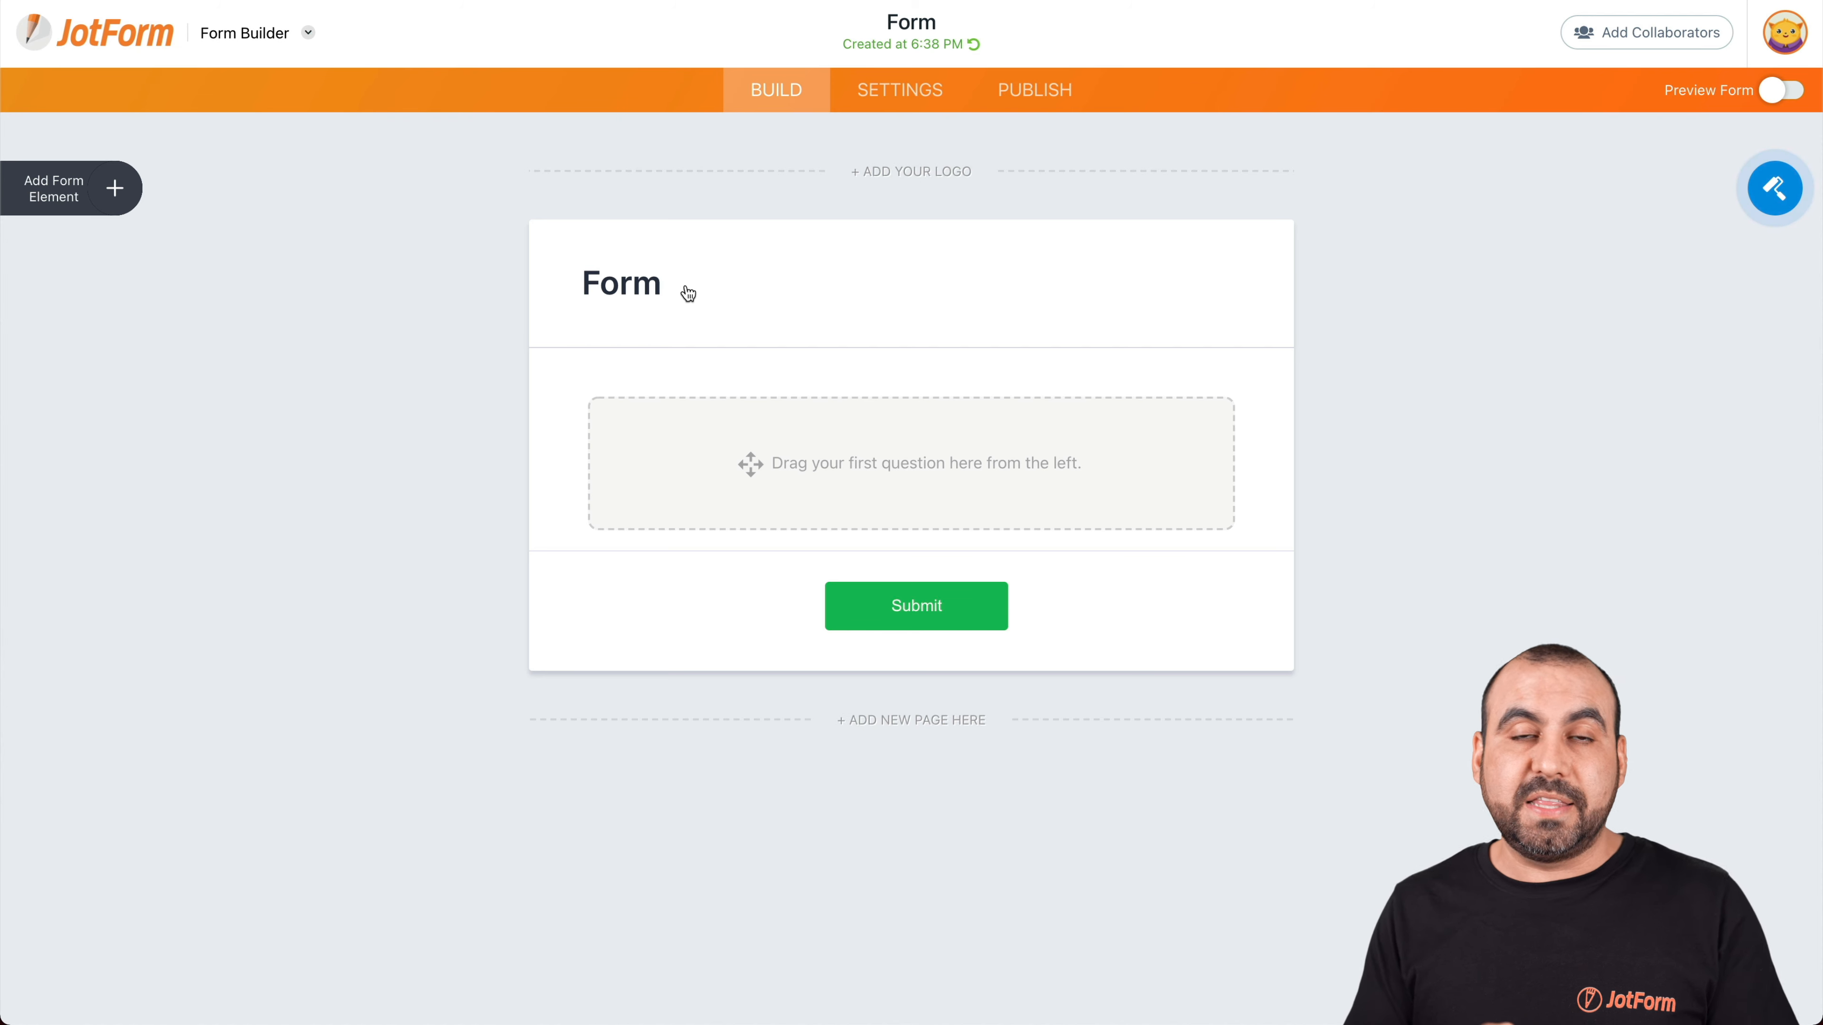
Add Full Name, Address, Phone Number and Email fields to the form
{"action": "left_click", "coordinate": [119, 192]}
{"action": "left_click_drag", "start_coordinate": [191, 297], "coordinate": [810, 465]}
{"action": "left_click_drag", "start_coordinate": [131, 466], "coordinate": [711, 528]}
{"action": "left_click_drag", "start_coordinate": [136, 410], "coordinate": [745, 517]}
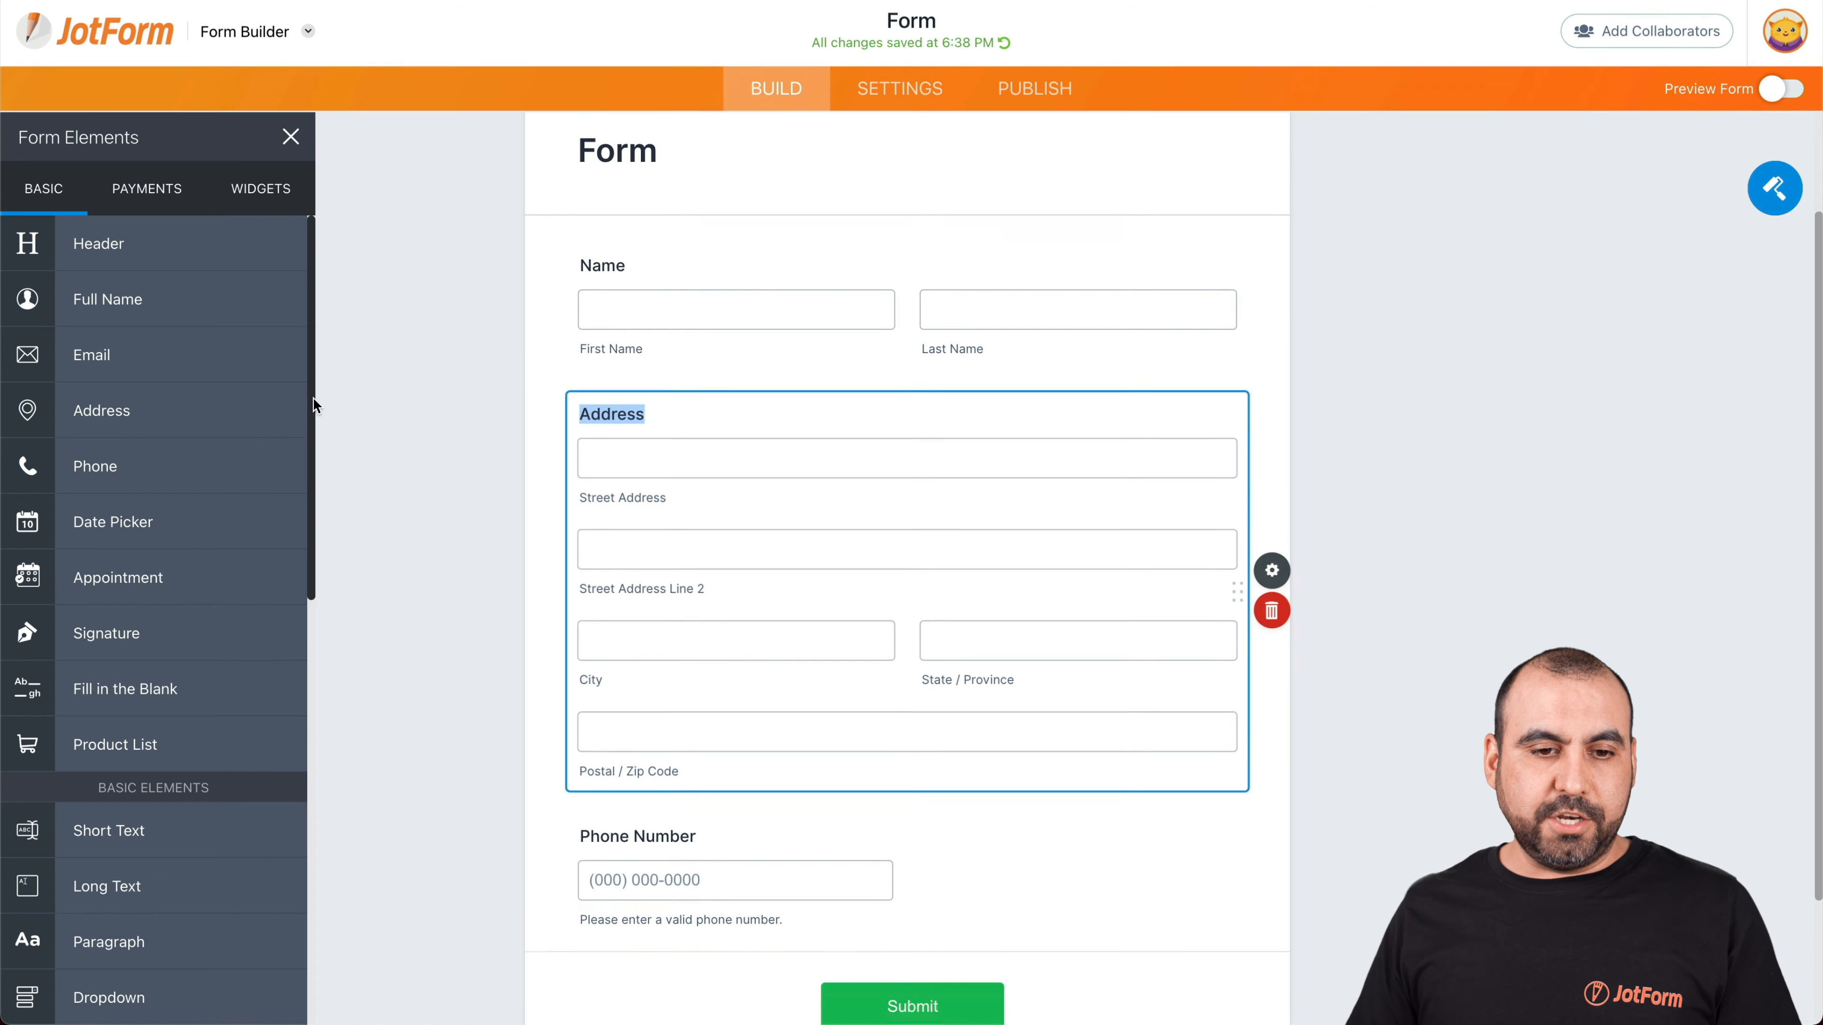
{"action": "left_click_drag", "start_coordinate": [103, 277], "coordinate": [689, 718]}
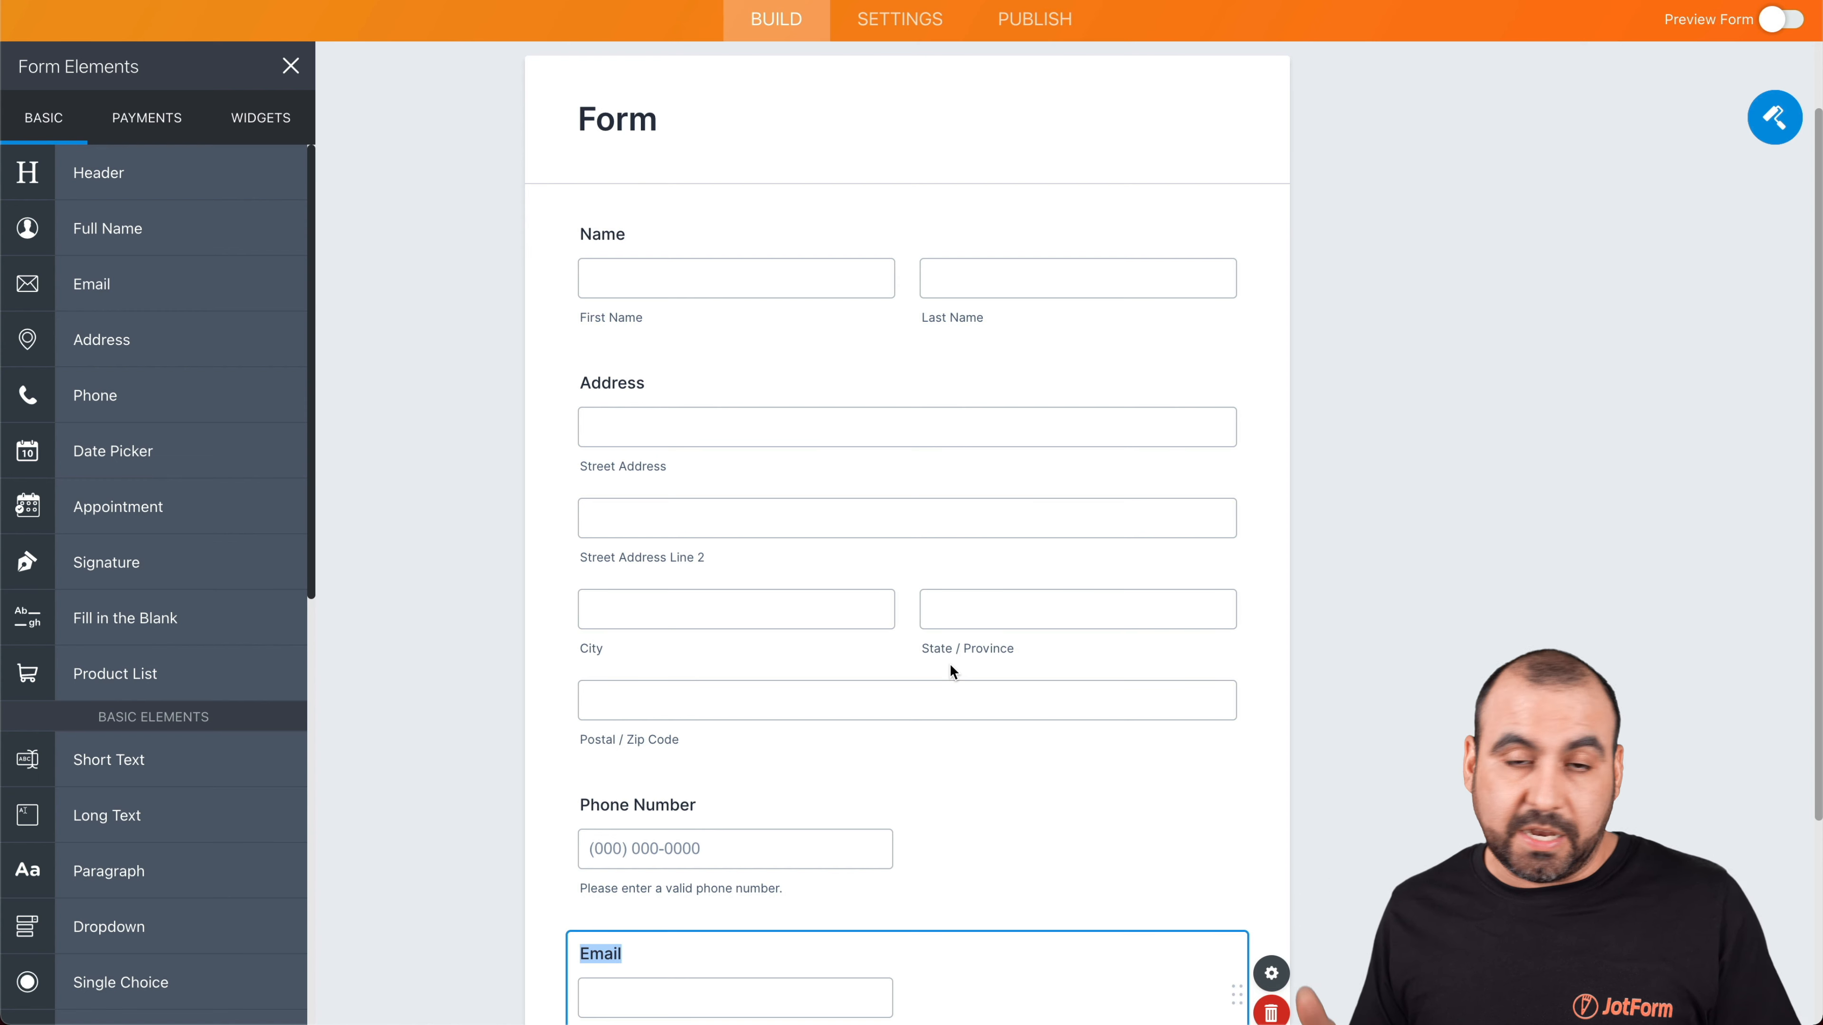
Find the SendGrid integration by searching 'sendgrid' in the form's integrations
{"action": "left_click", "coordinate": [902, 19]}
{"action": "left_click", "coordinate": [144, 524]}
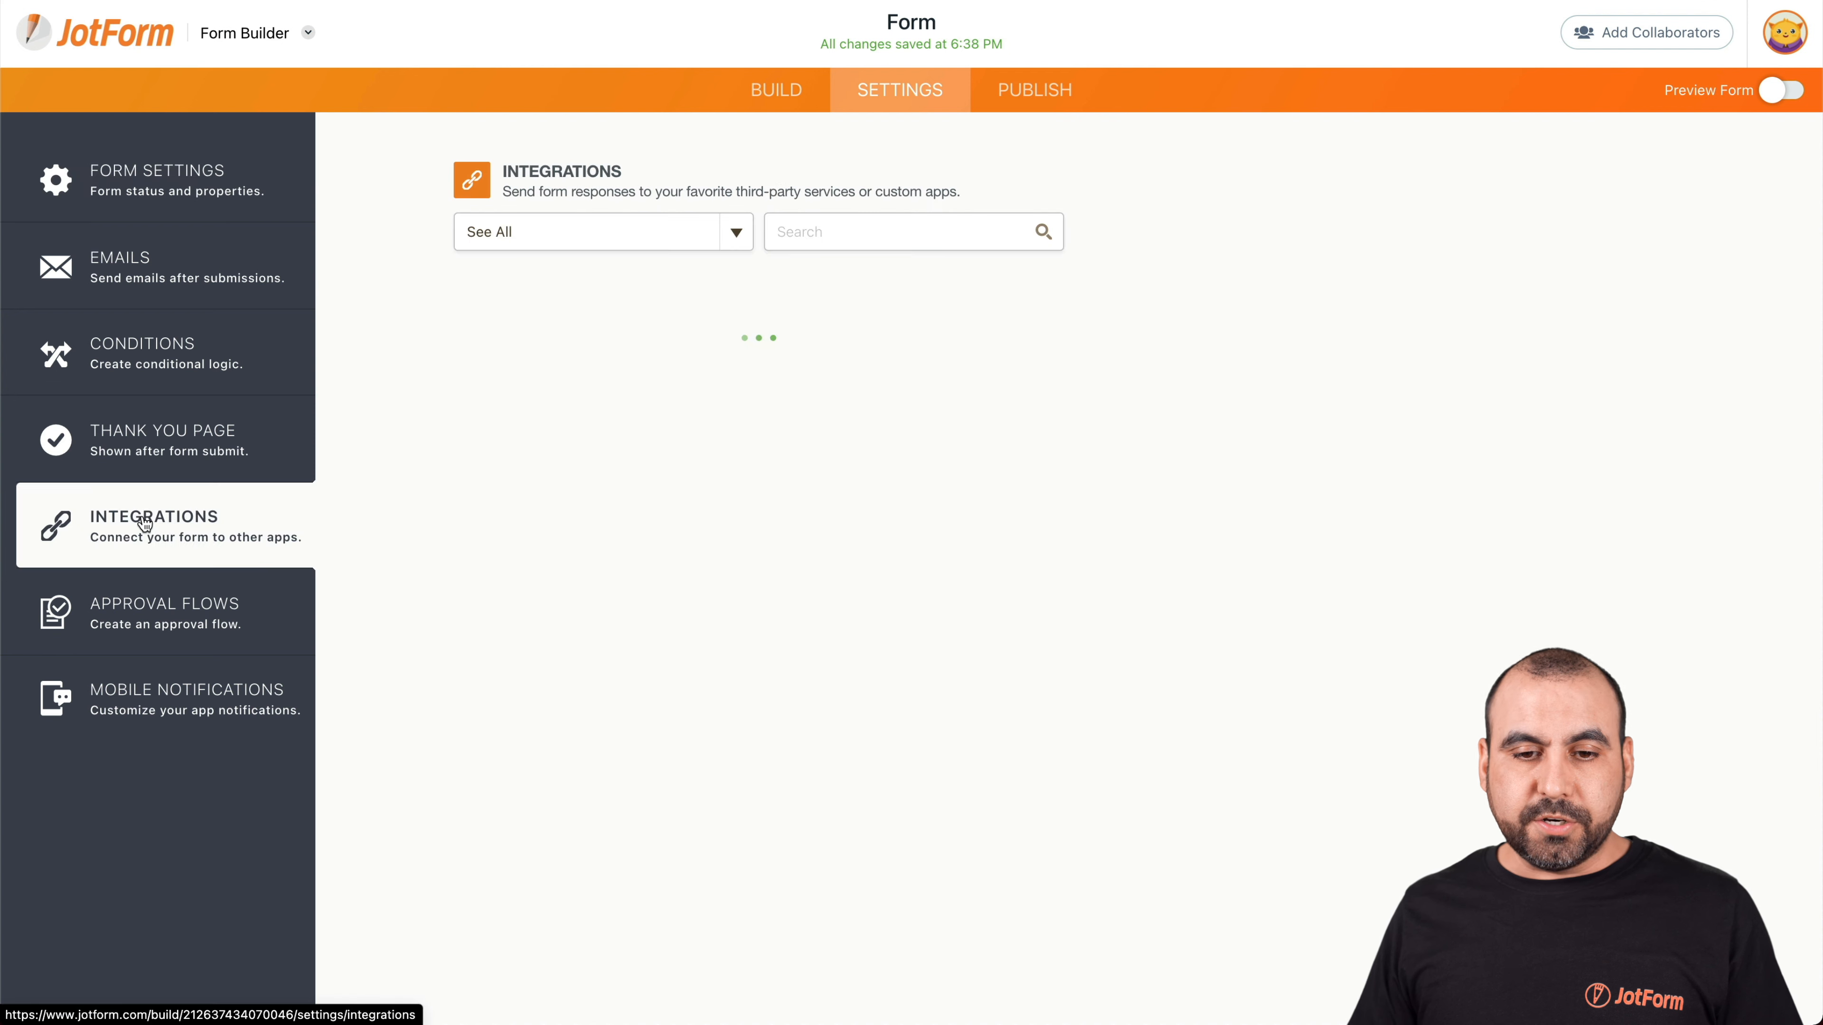
{"action": "left_click", "coordinate": [835, 234]}
{"action": "type", "text": "s"}
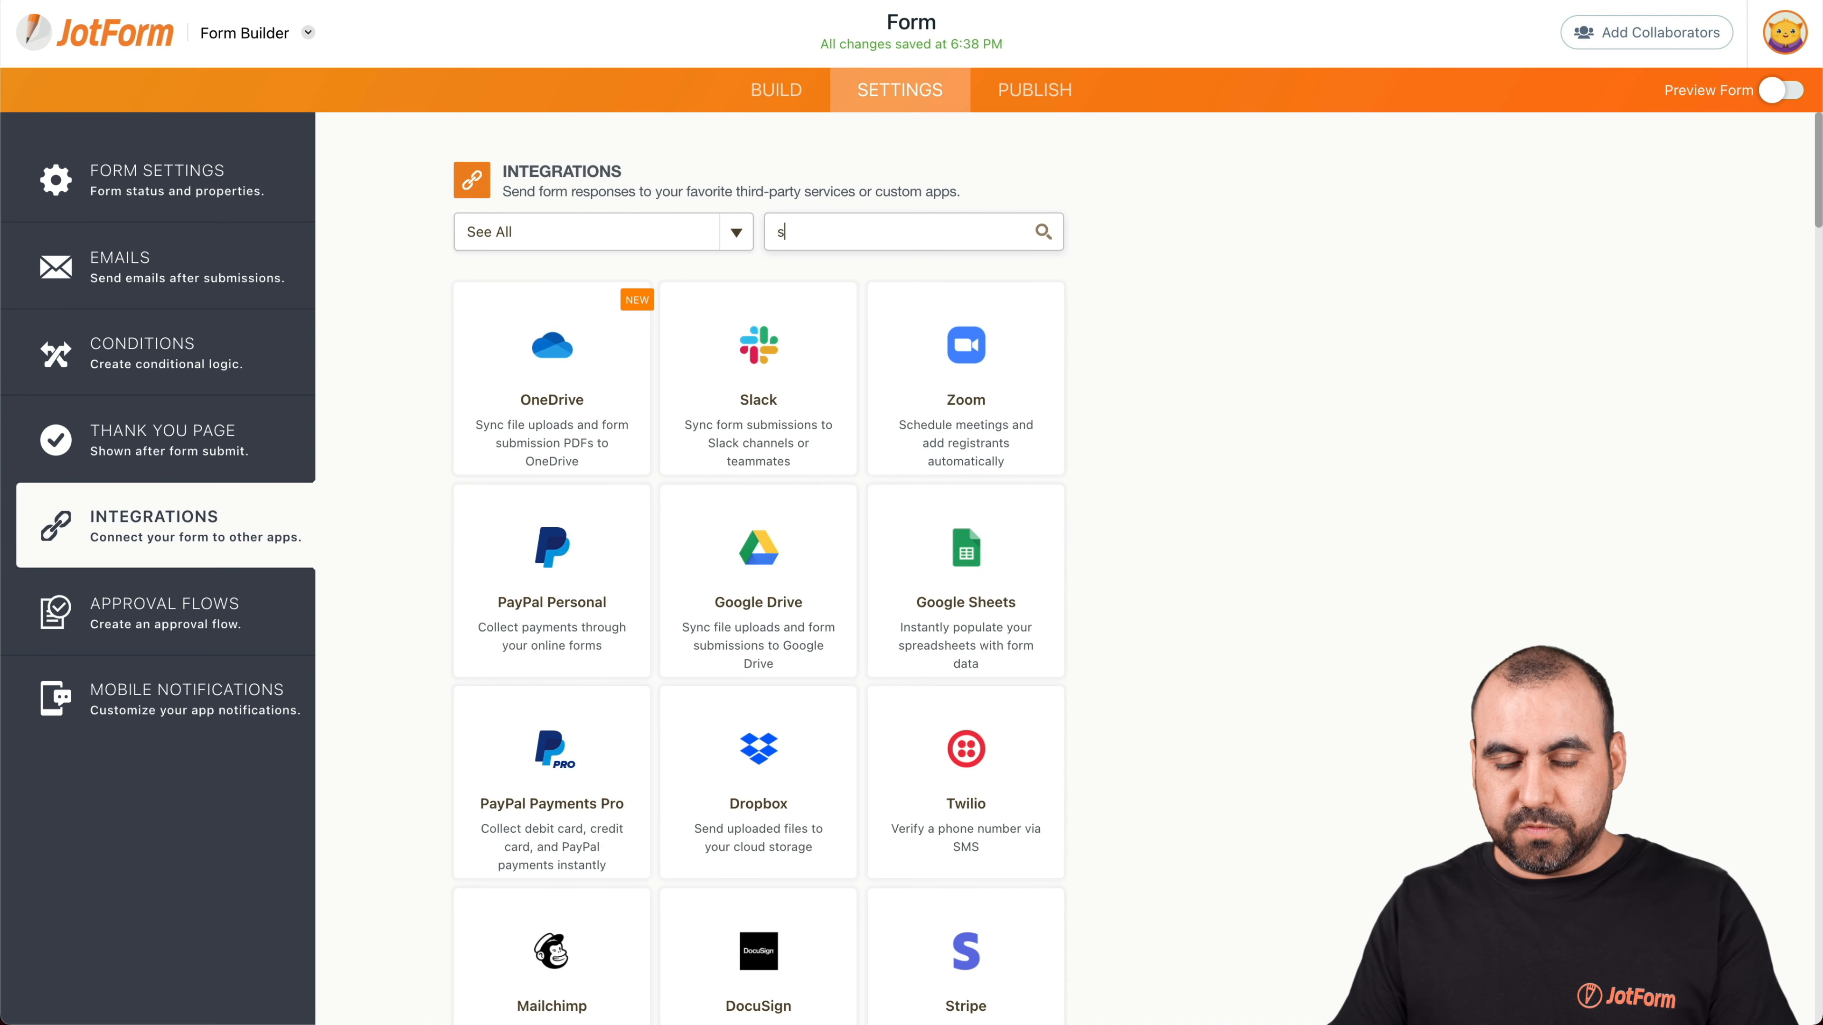
{"action": "type", "text": "endgrid"}
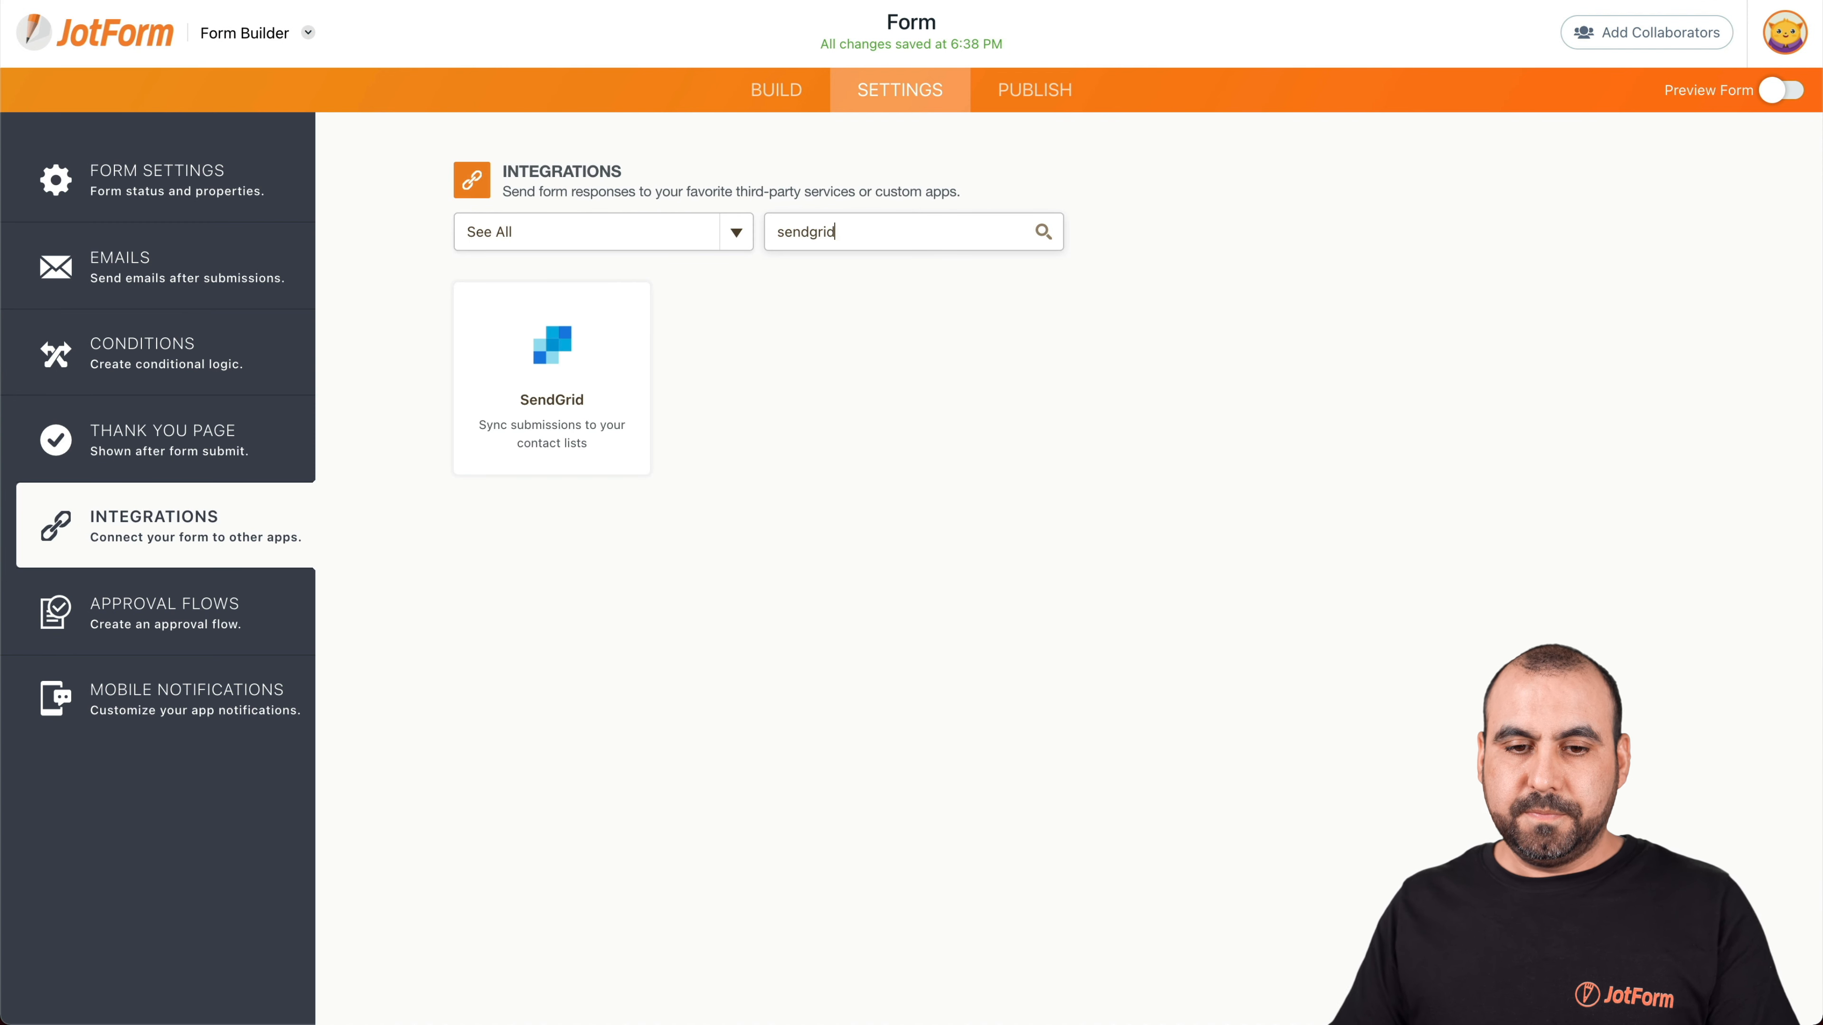
{"action": "left_click", "coordinate": [634, 337]}
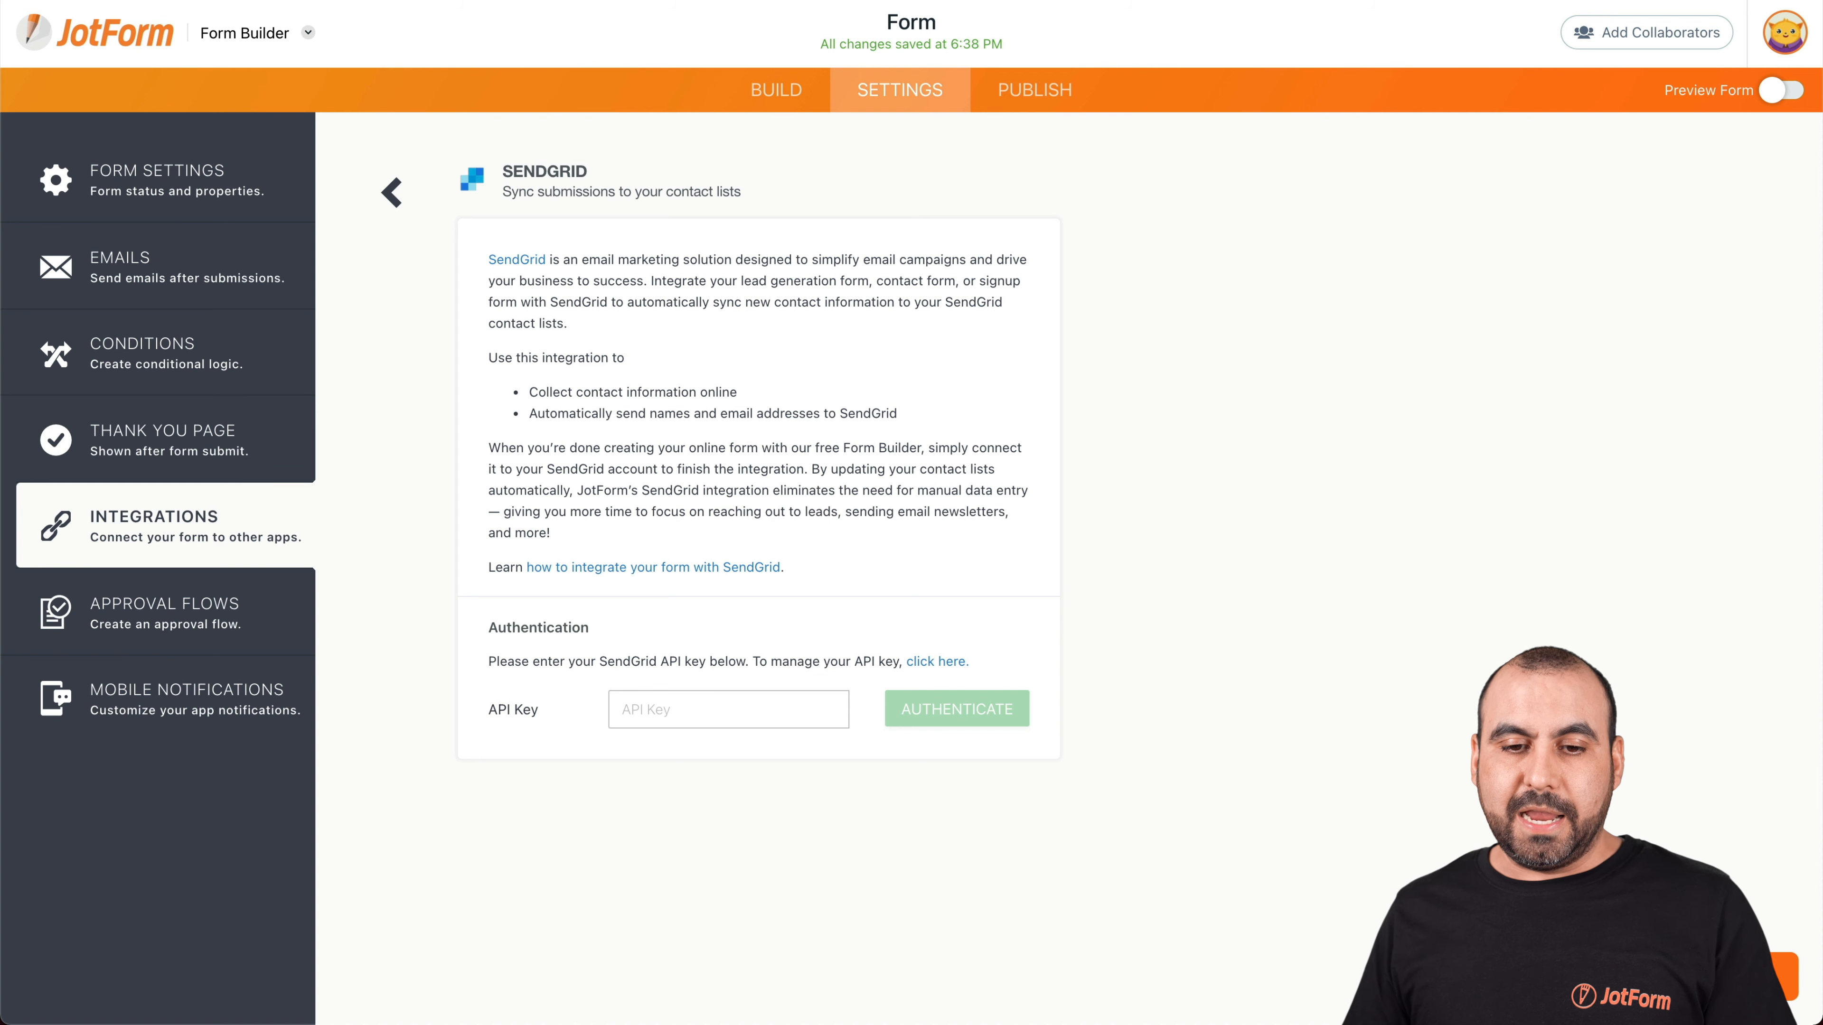
Paste the copied SendGrid API key and authenticate the integration
{"action": "left_click", "coordinate": [709, 698]}
{"action": "key", "text": "ctrl+v"}
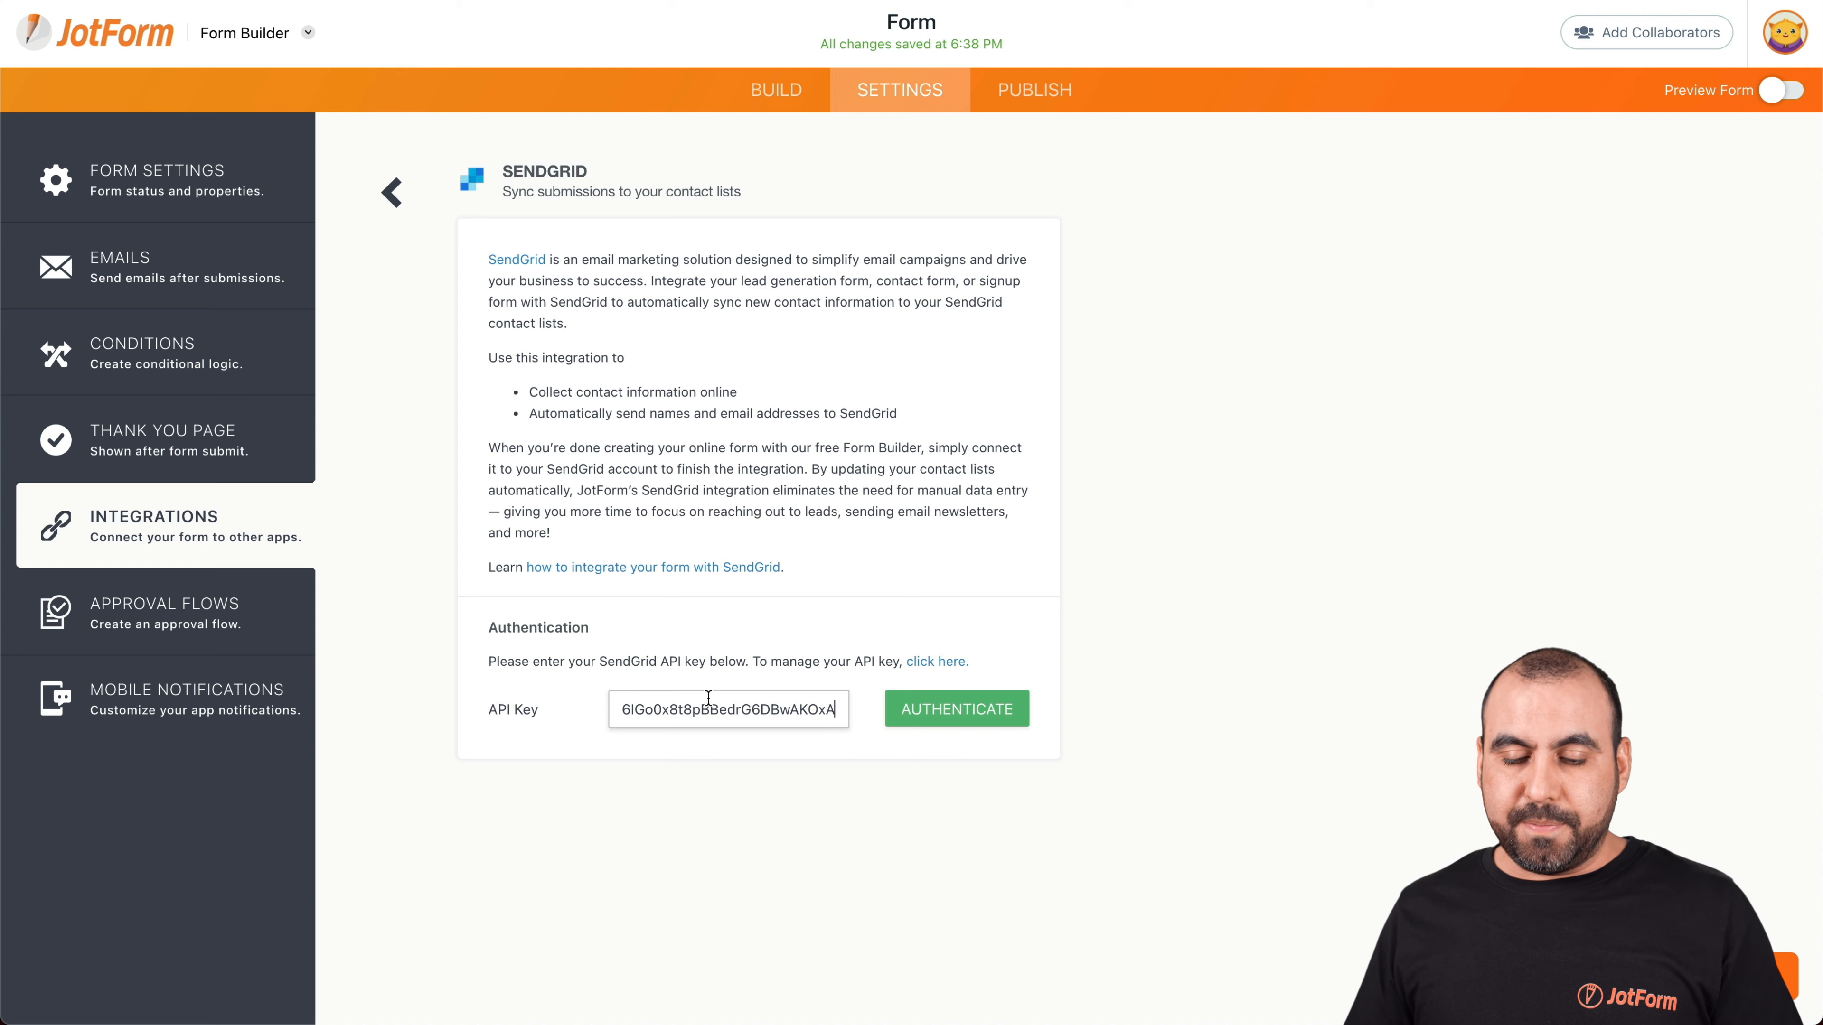
{"action": "left_click", "coordinate": [971, 711]}
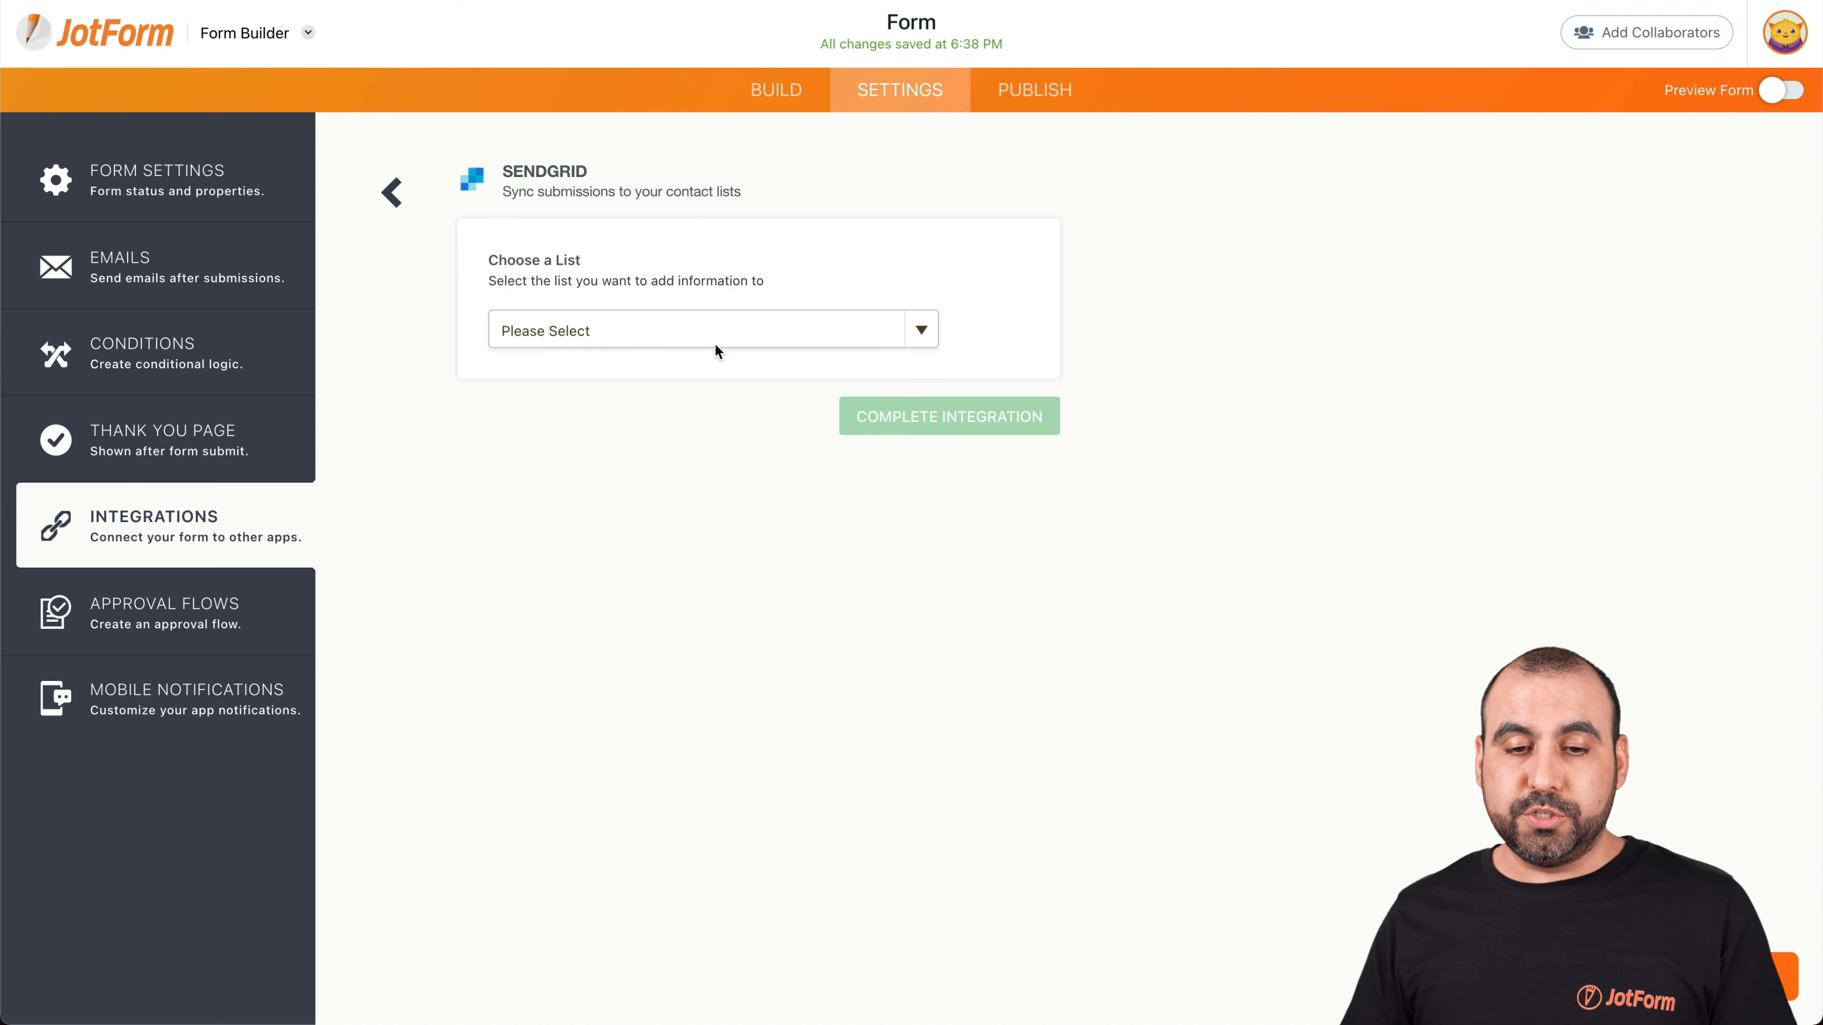
Send submissions to the Recipient list 'Jotform List', keeping Name mapped to Full name
{"action": "left_click", "coordinate": [715, 343]}
{"action": "left_click", "coordinate": [608, 353]}
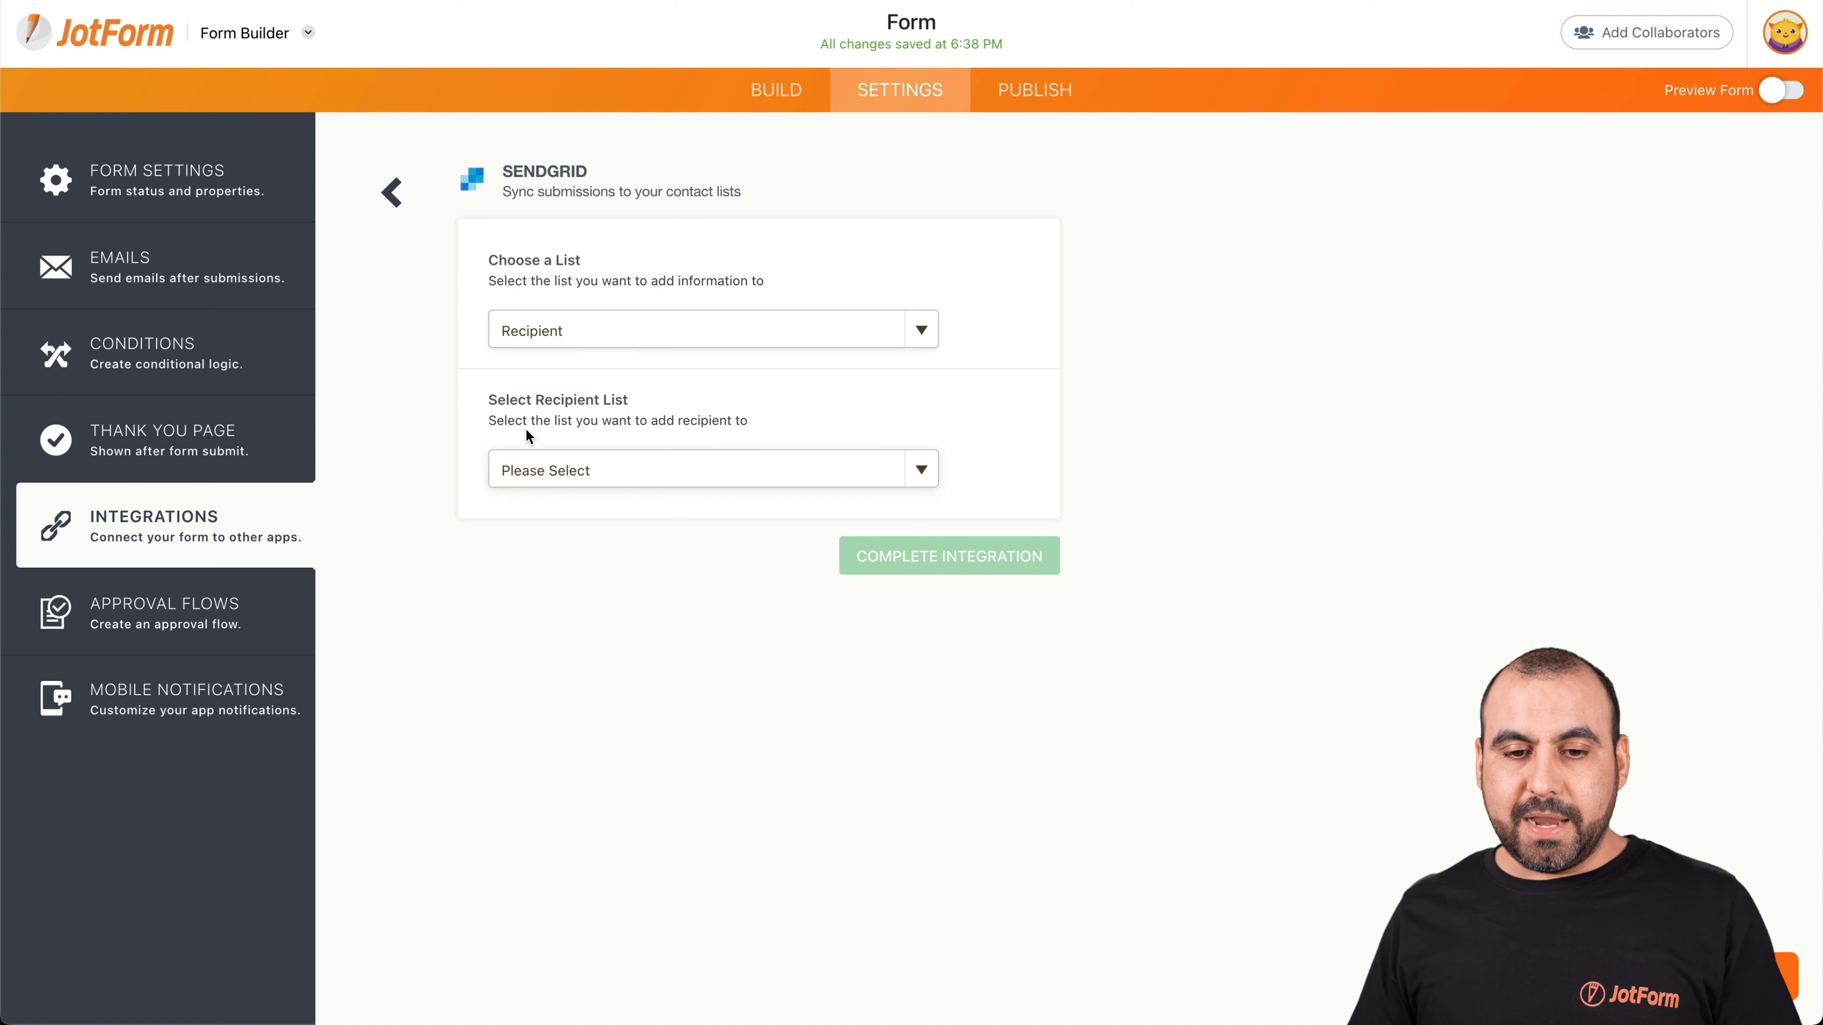
{"action": "left_click", "coordinate": [629, 488]}
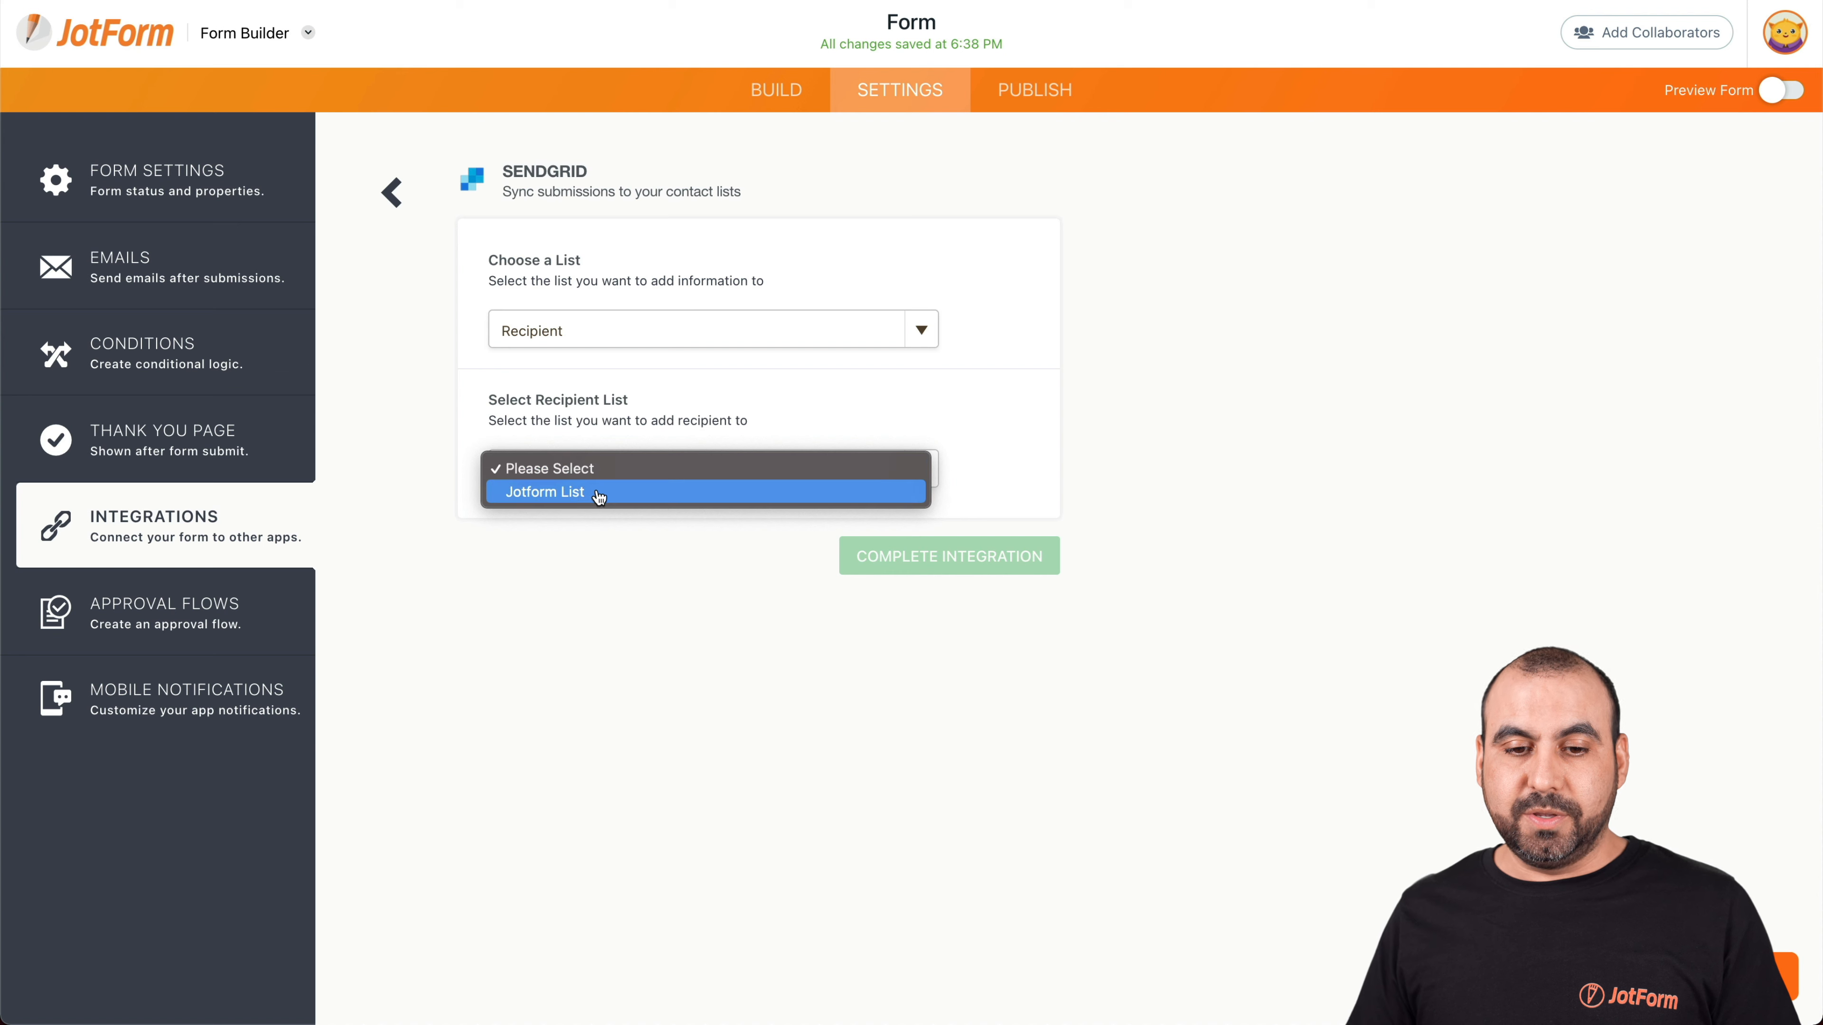
{"action": "left_click", "coordinate": [624, 495]}
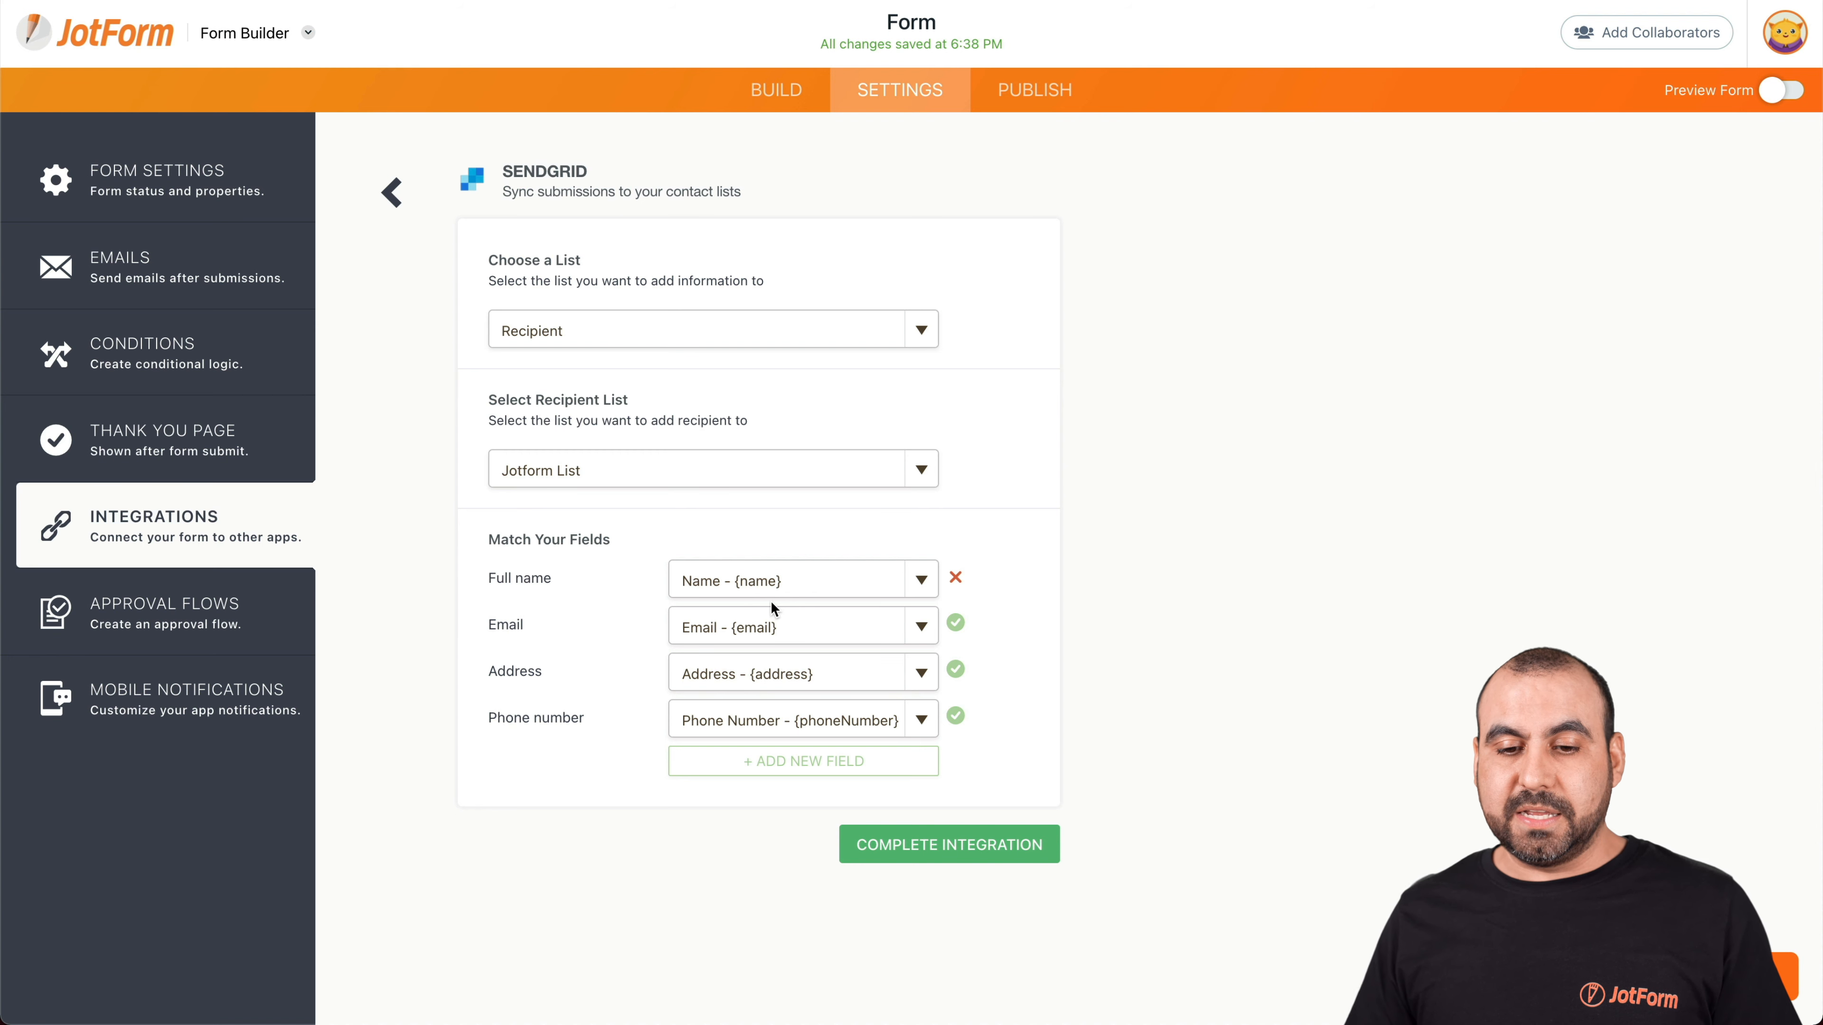
{"action": "left_click", "coordinate": [803, 580]}
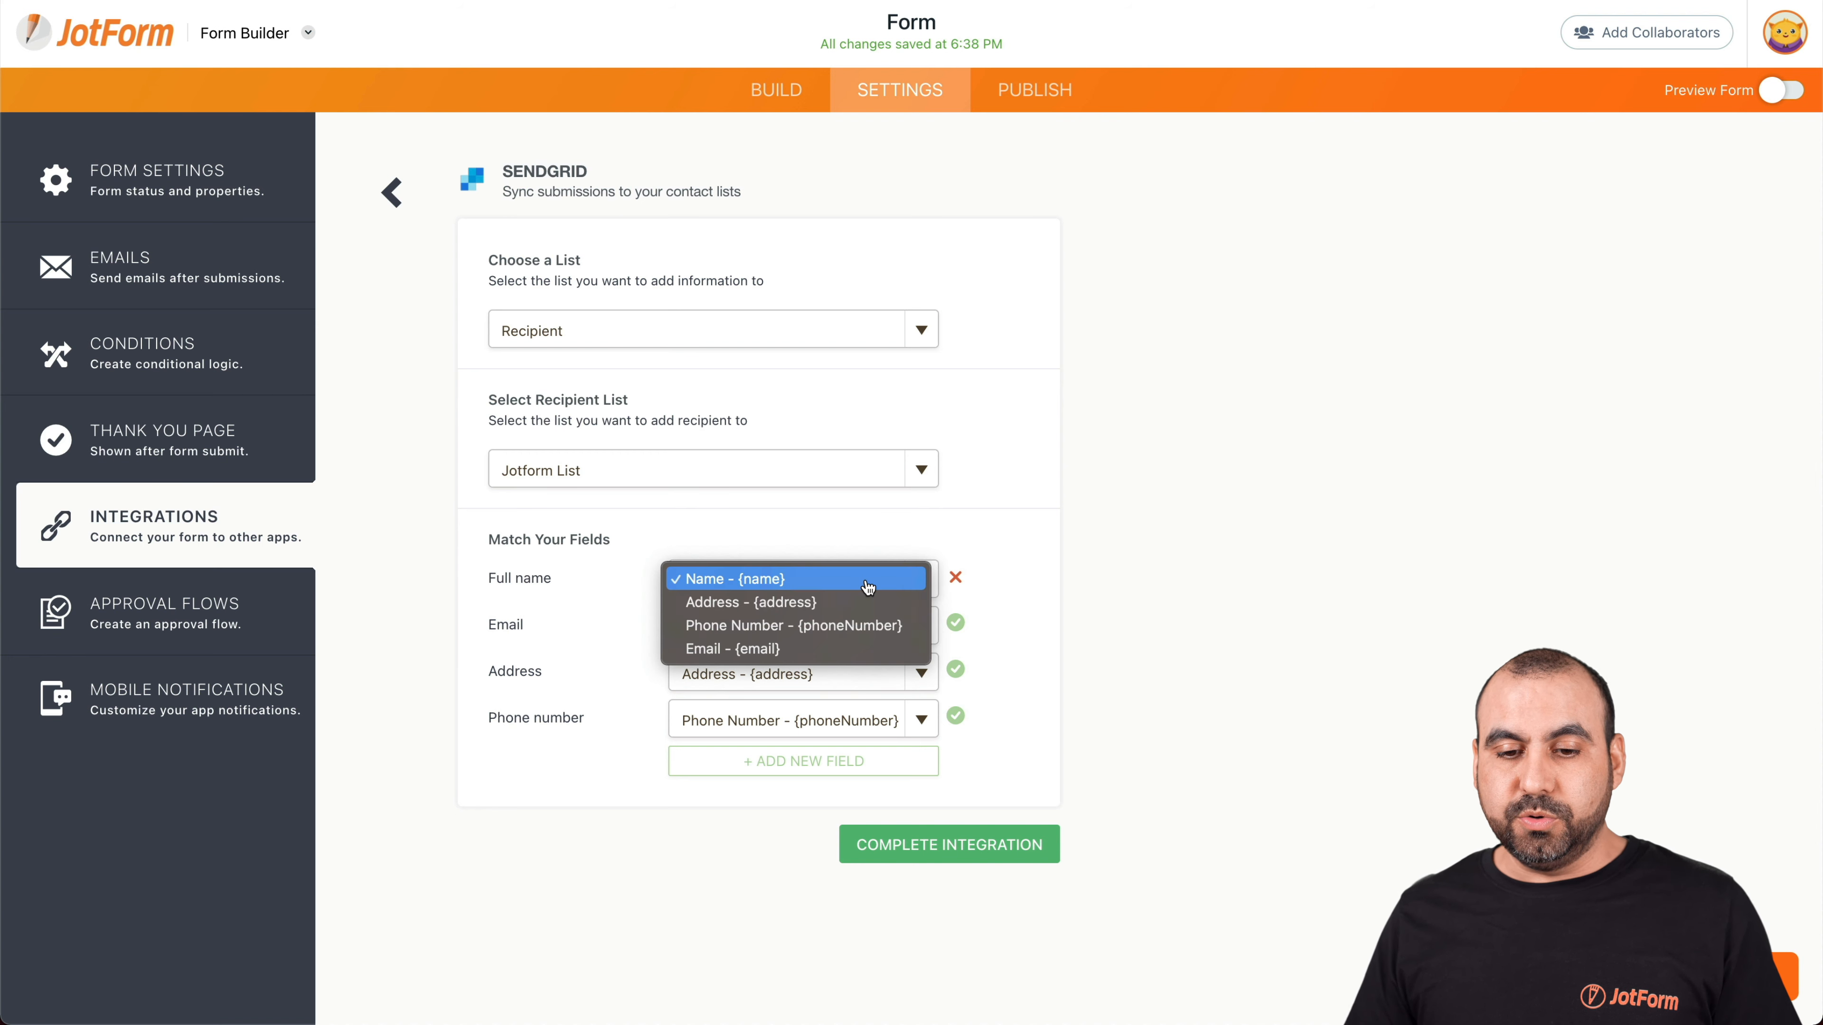
{"action": "left_click", "coordinate": [805, 583]}
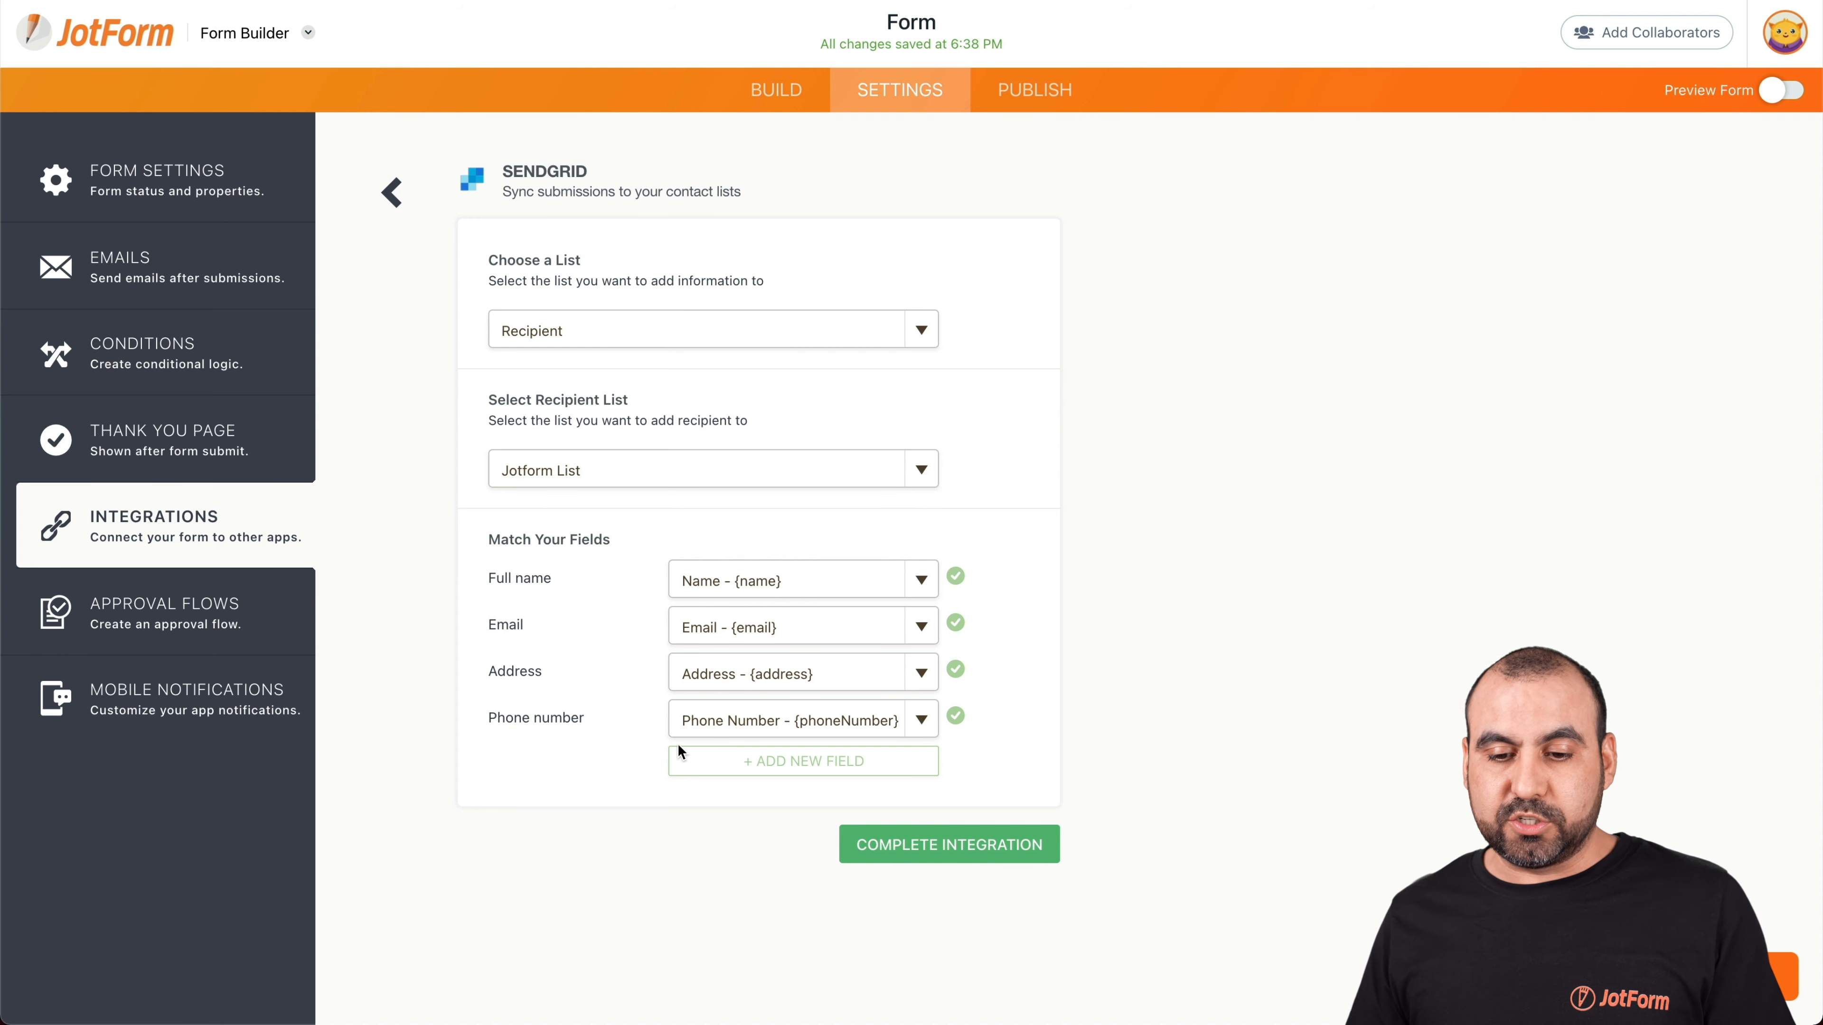
Complete and finish the SendGrid integration setup
{"action": "left_click", "coordinate": [924, 845]}
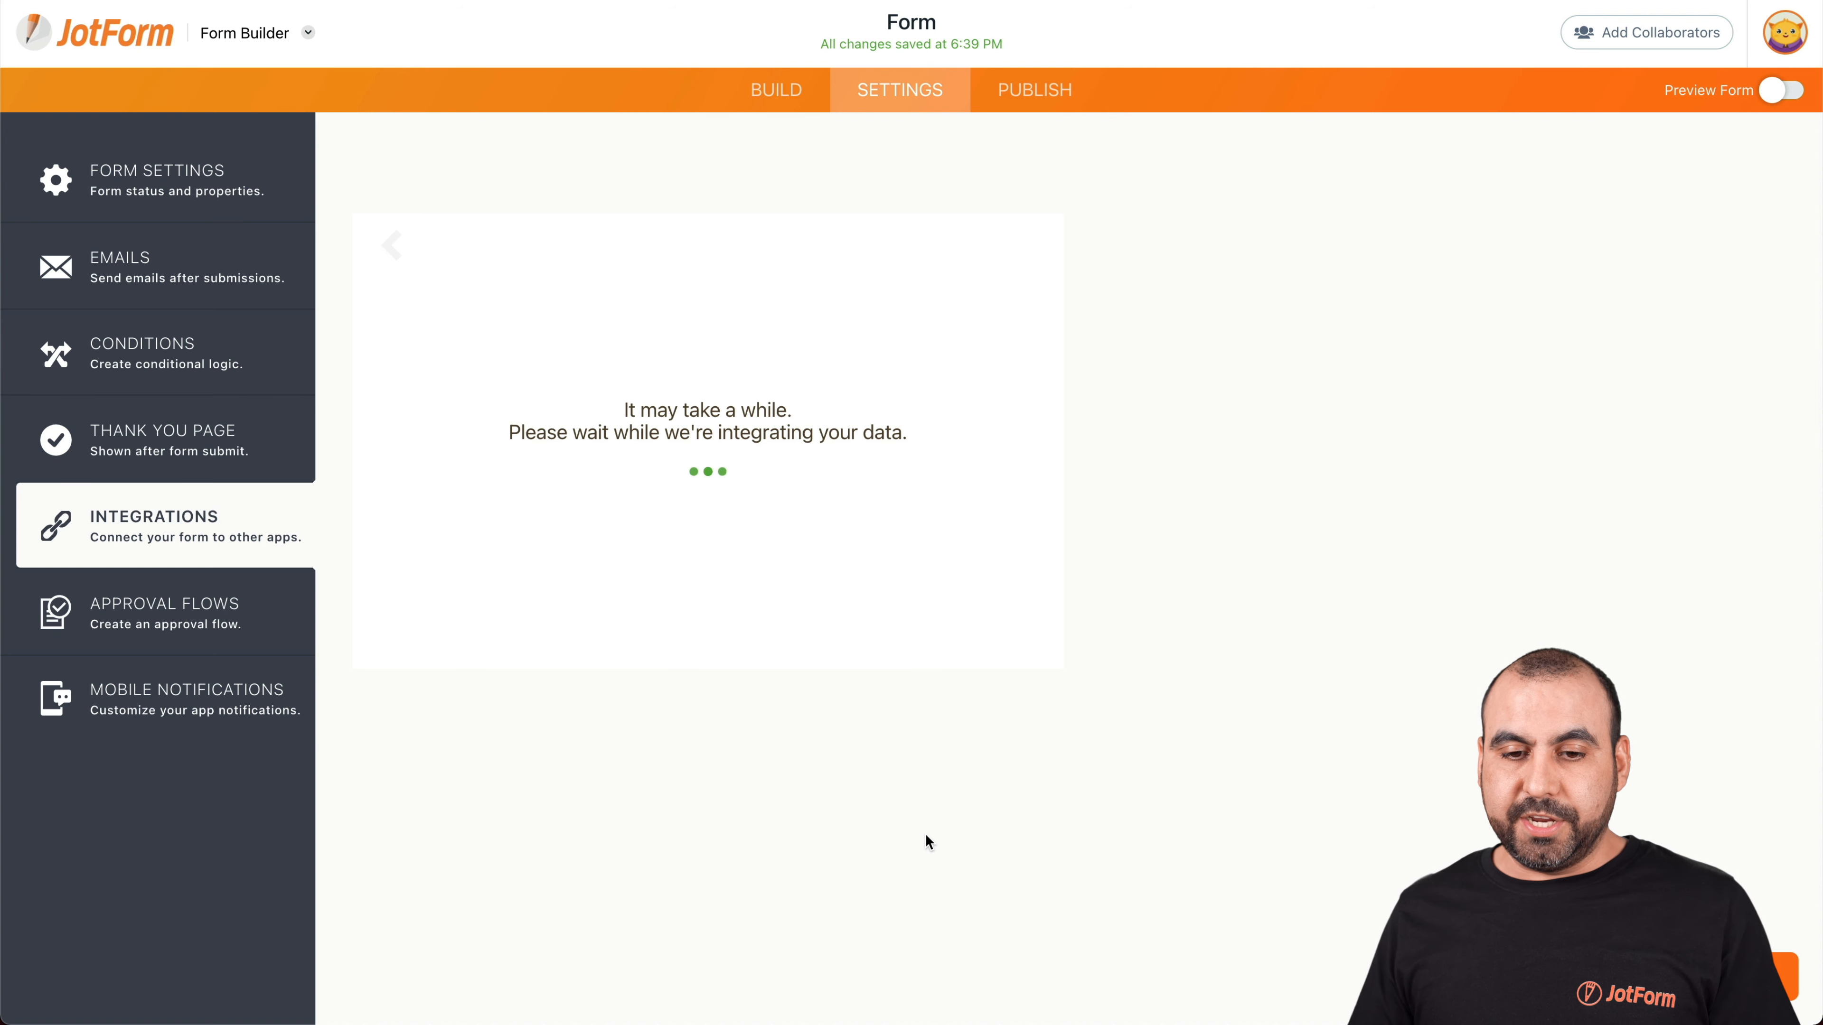
{"action": "left_click", "coordinate": [1015, 558]}
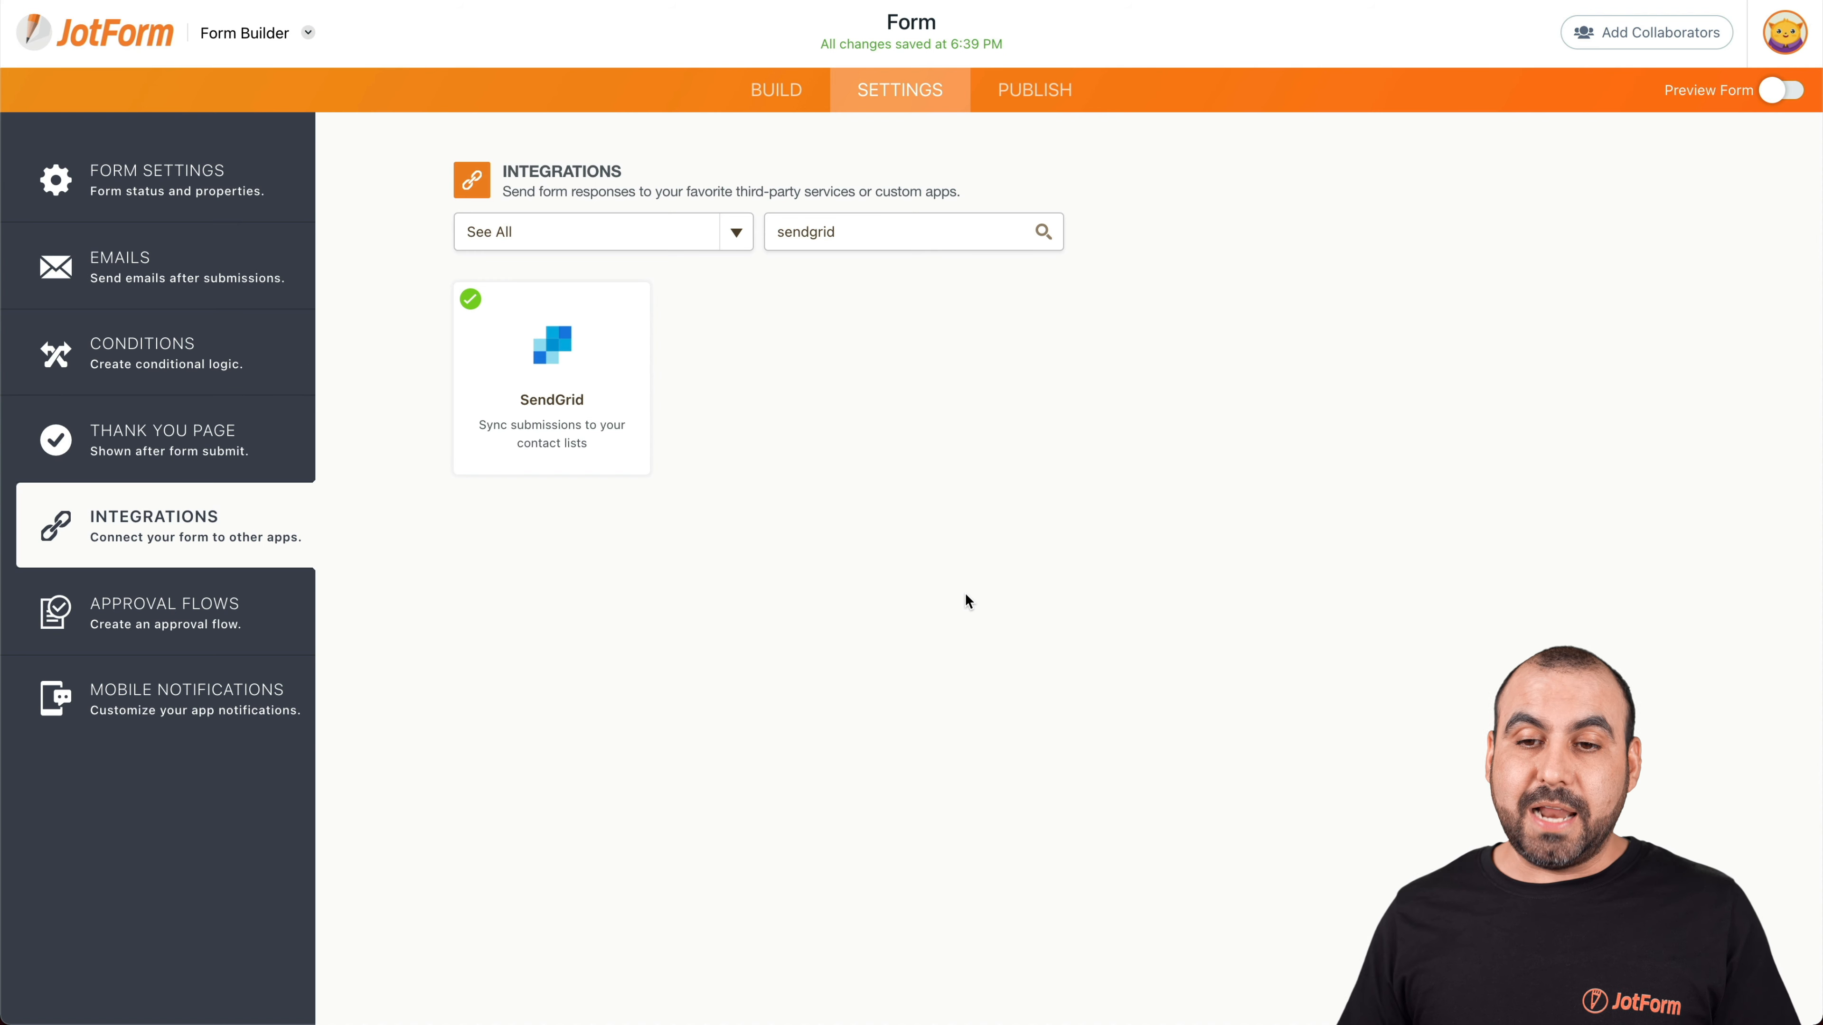
{"action": "left_click", "coordinate": [1034, 89]}
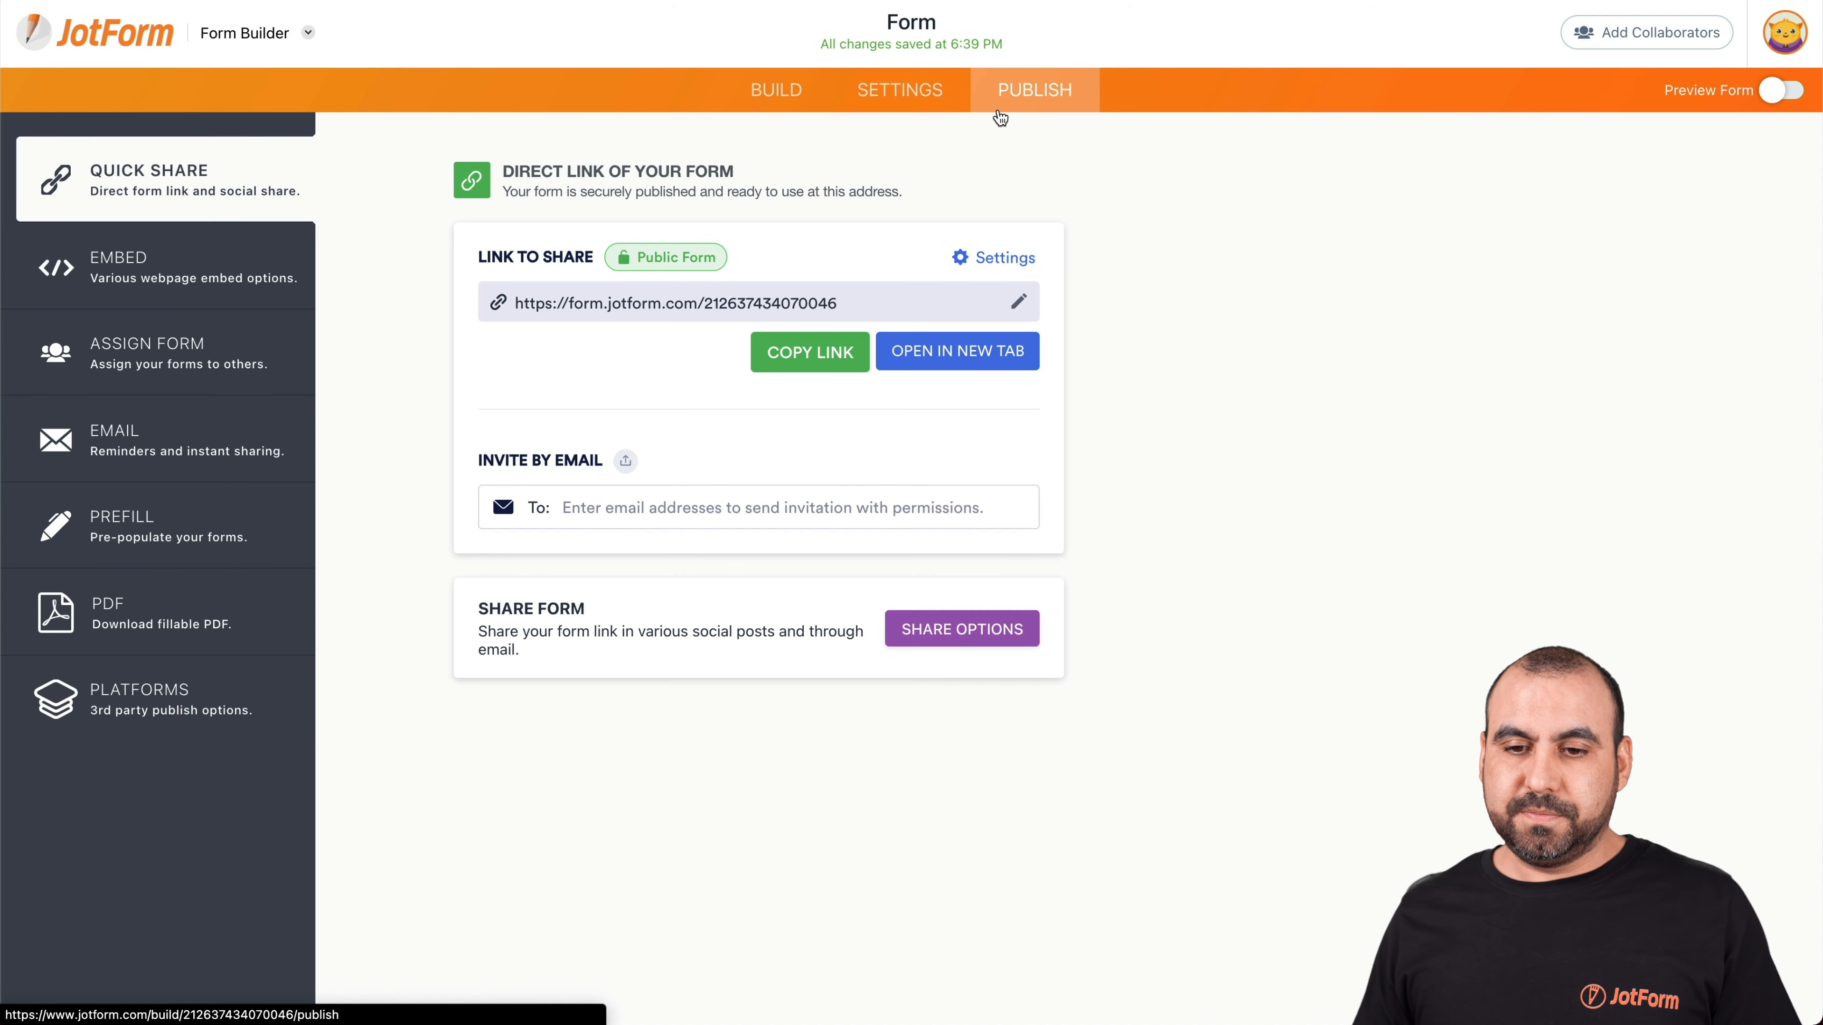
Open the live form in a new tab and enter a test first and last name
{"action": "left_click", "coordinate": [960, 346]}
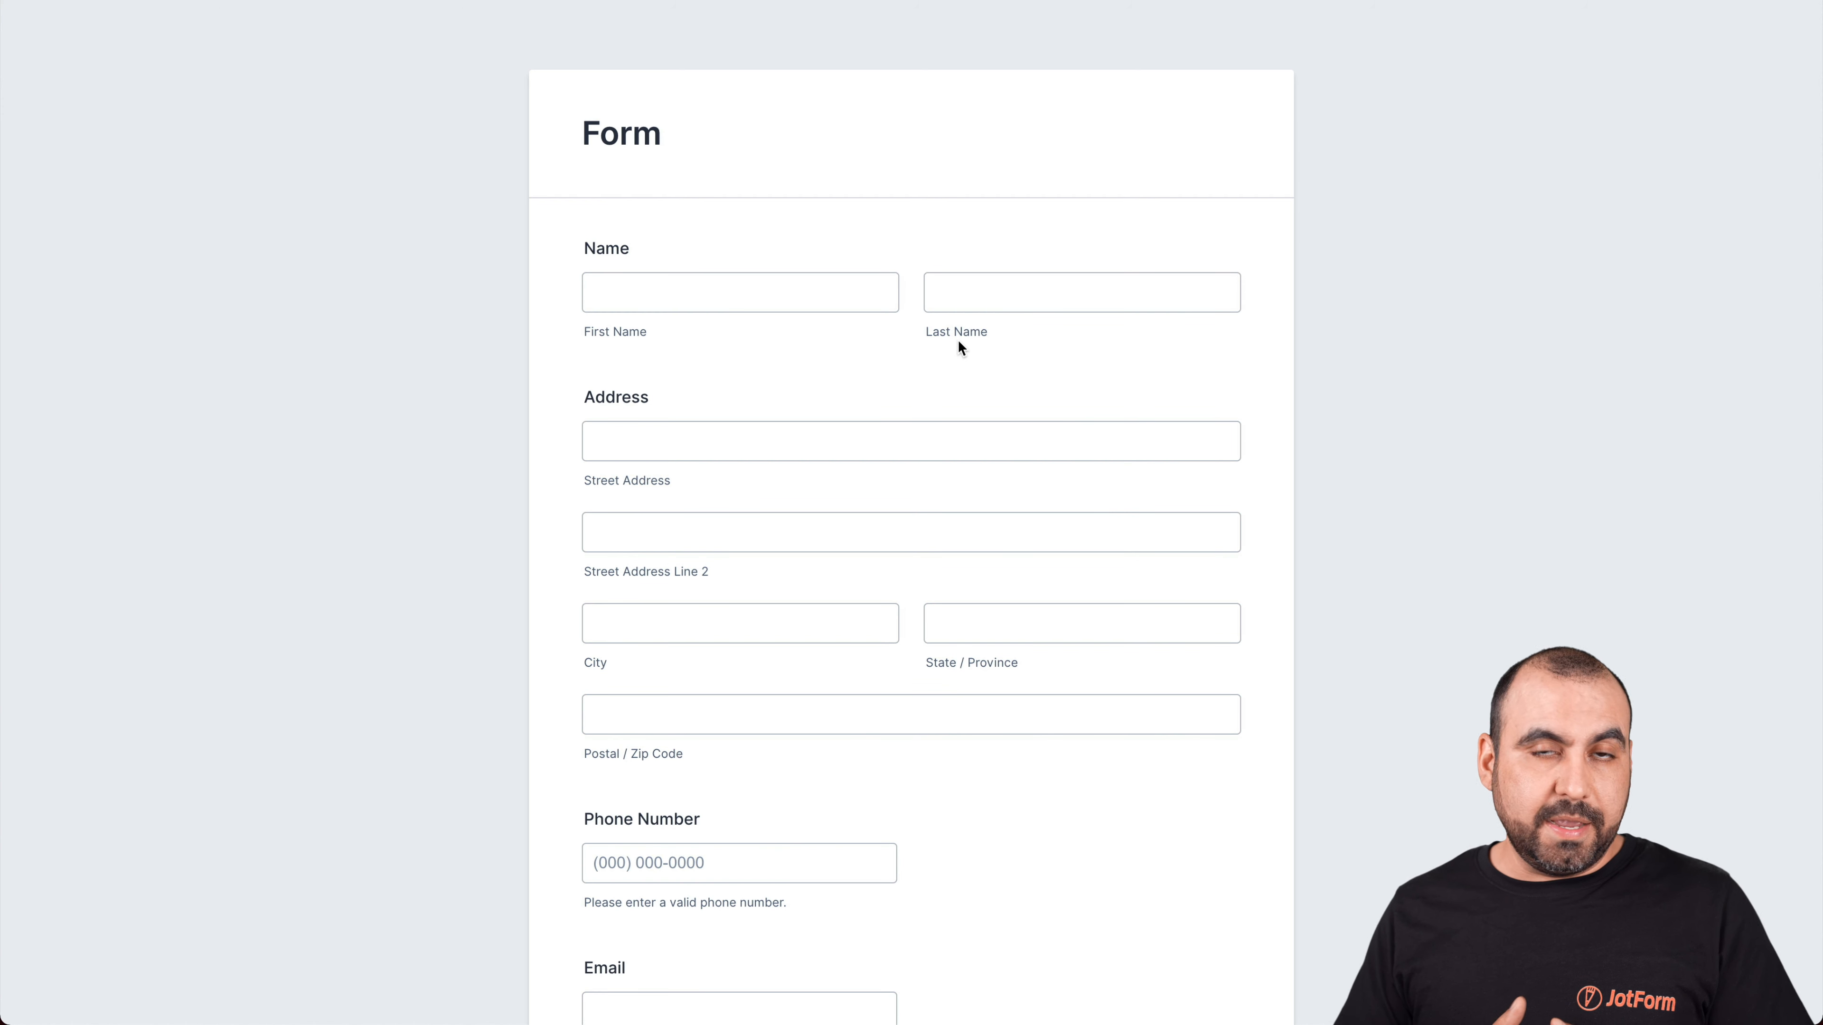
{"action": "left_click", "coordinate": [779, 282]}
{"action": "key", "text": "Tab"}
Fill in the test address fields: street, state and postal code
{"action": "left_click", "coordinate": [636, 443]}
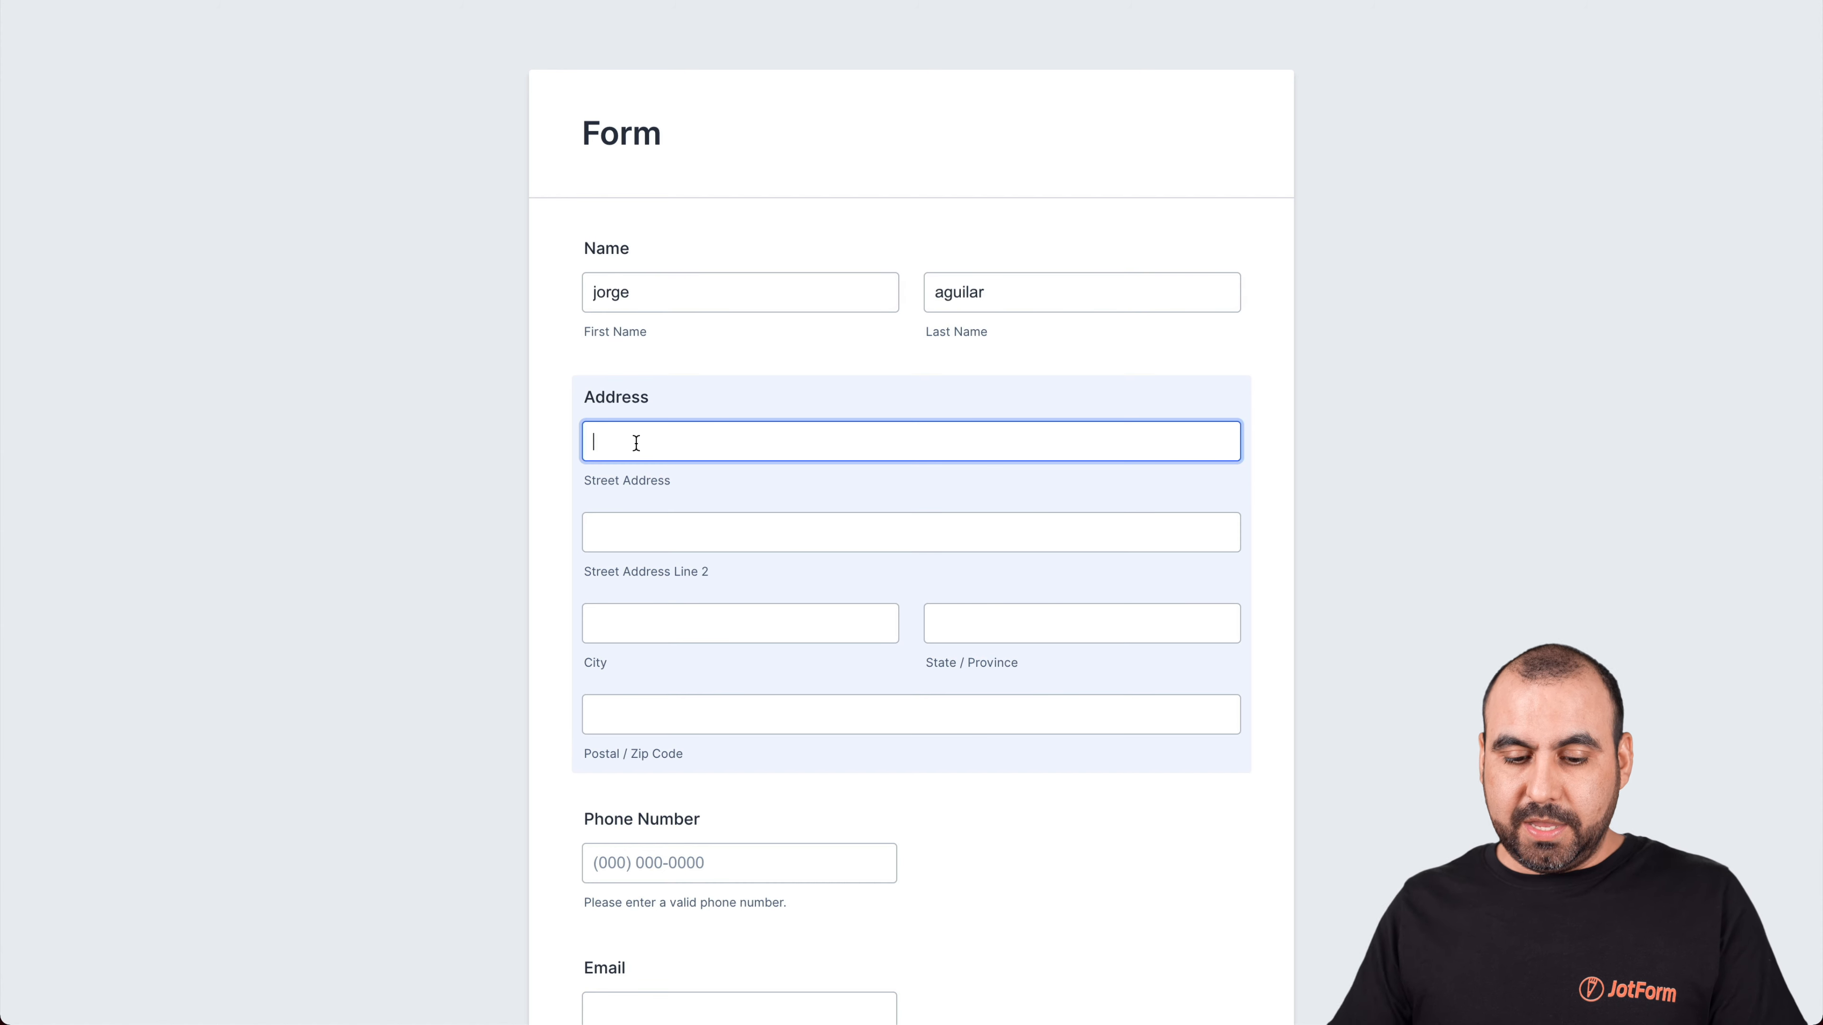
{"action": "type", "text": "san"}
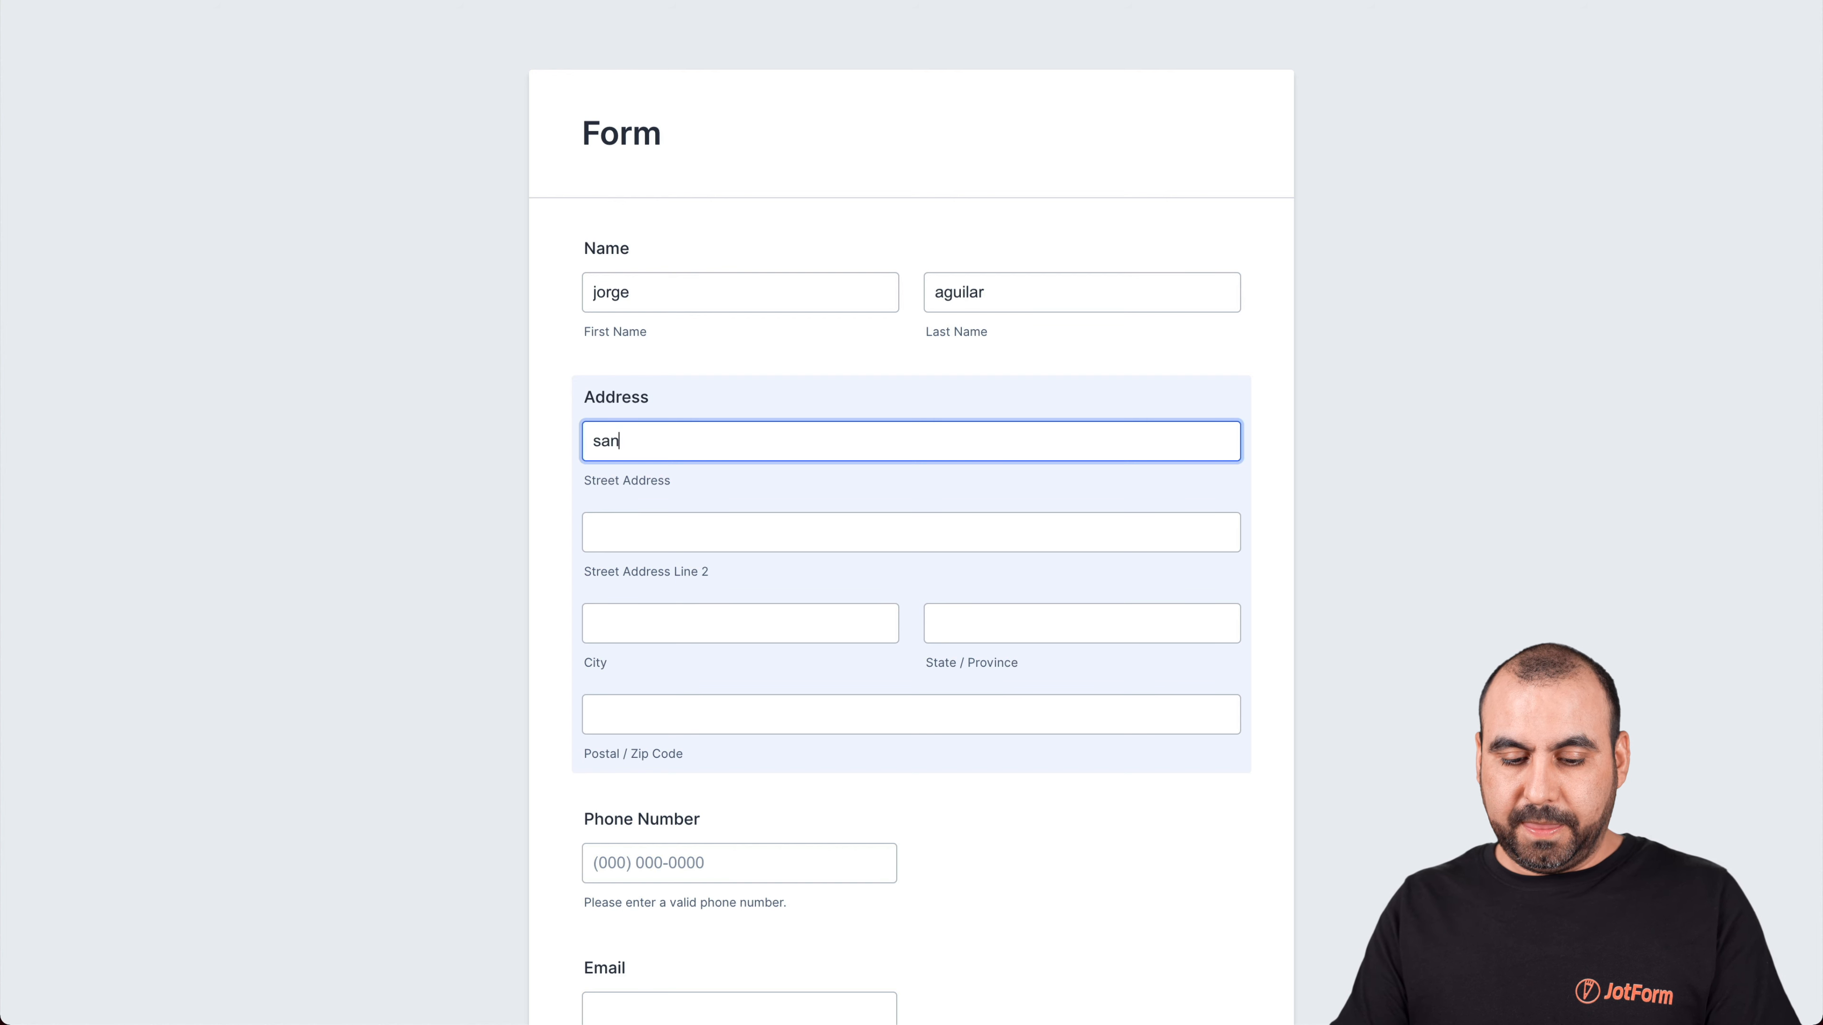
{"action": "type", "text": " diego"}
{"action": "left_click", "coordinate": [674, 624]}
{"action": "type", "text": "san diego"}
{"action": "left_click", "coordinate": [976, 629]}
{"action": "type", "text": "california"}
{"action": "scroll", "coordinate": [987, 676], "scroll_direction": "down", "scroll_amount": 4}
{"action": "left_click", "coordinate": [672, 465]}
{"action": "type", "text": "90210"}
Enter a test phone number and email address, then submit the form
{"action": "left_click", "coordinate": [734, 614]}
{"action": "type", "text": "123) 456-7890"}
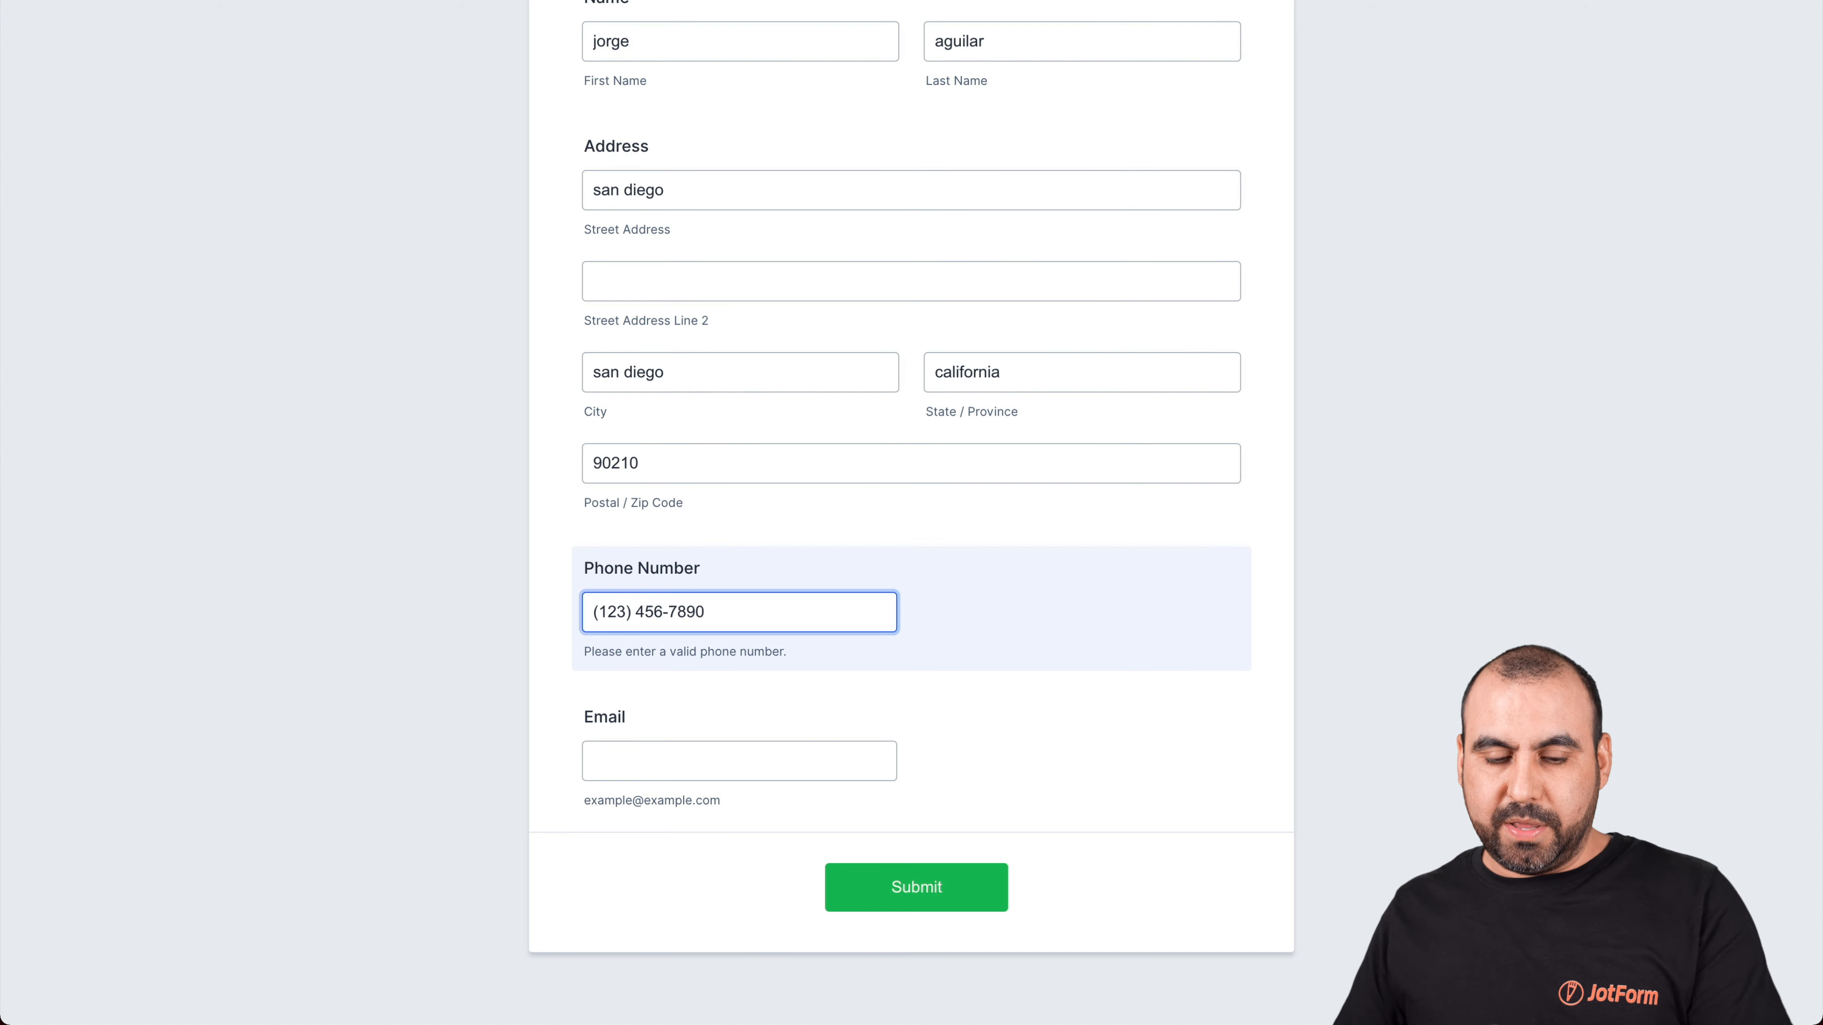
{"action": "left_click", "coordinate": [655, 752]}
{"action": "type", "text": "@test.com"}
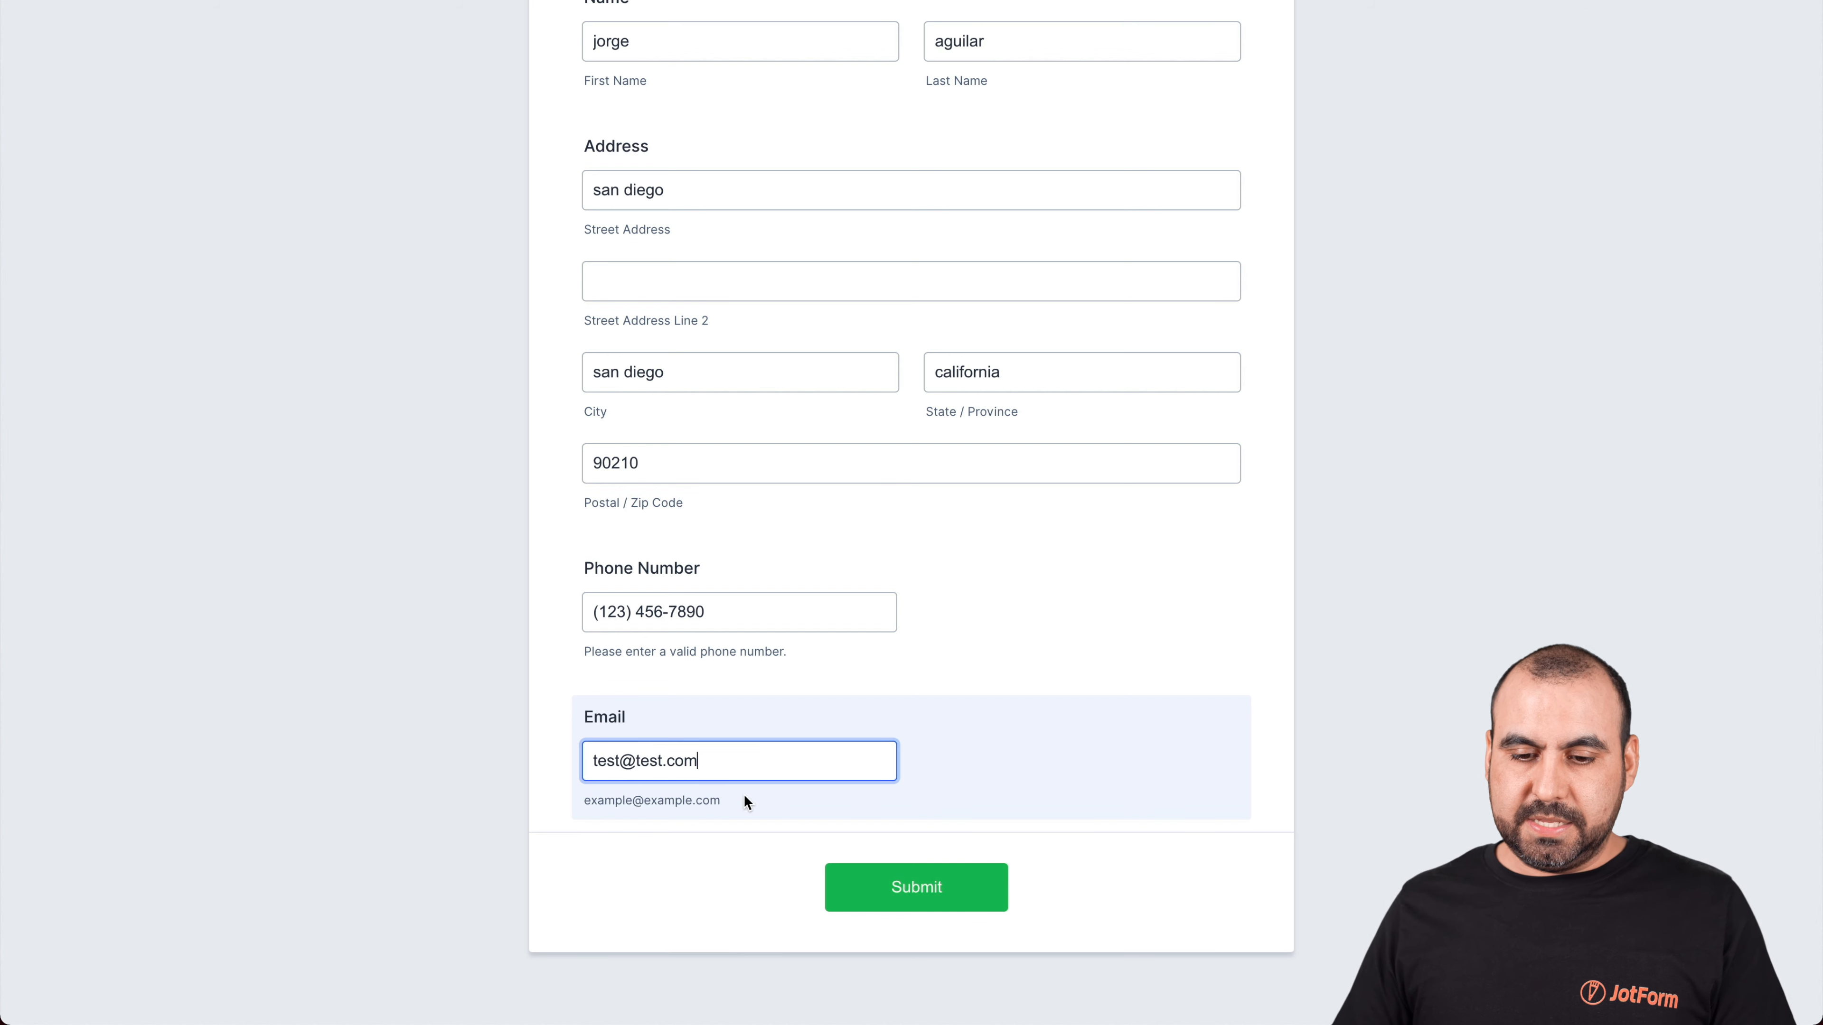
{"action": "key", "text": "Return"}
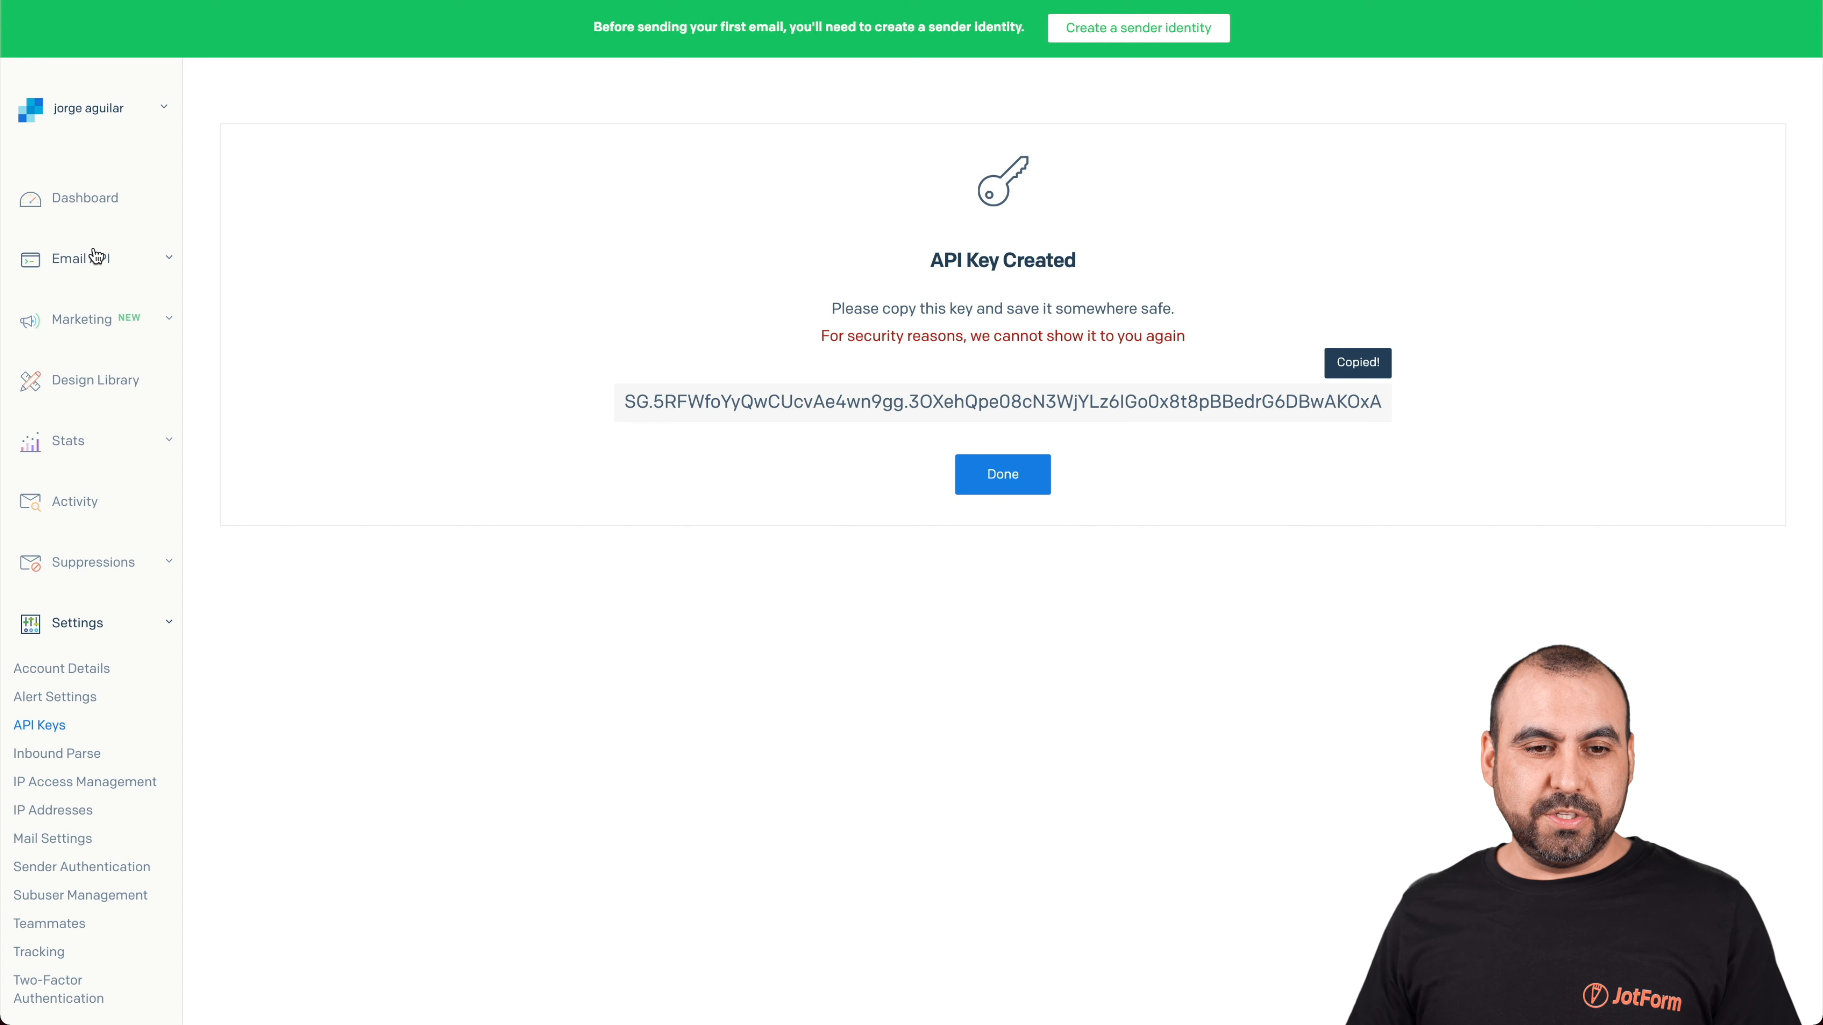
Open the Jotform List in SendGrid Contacts and view the test contact's details
{"action": "left_click", "coordinate": [90, 316]}
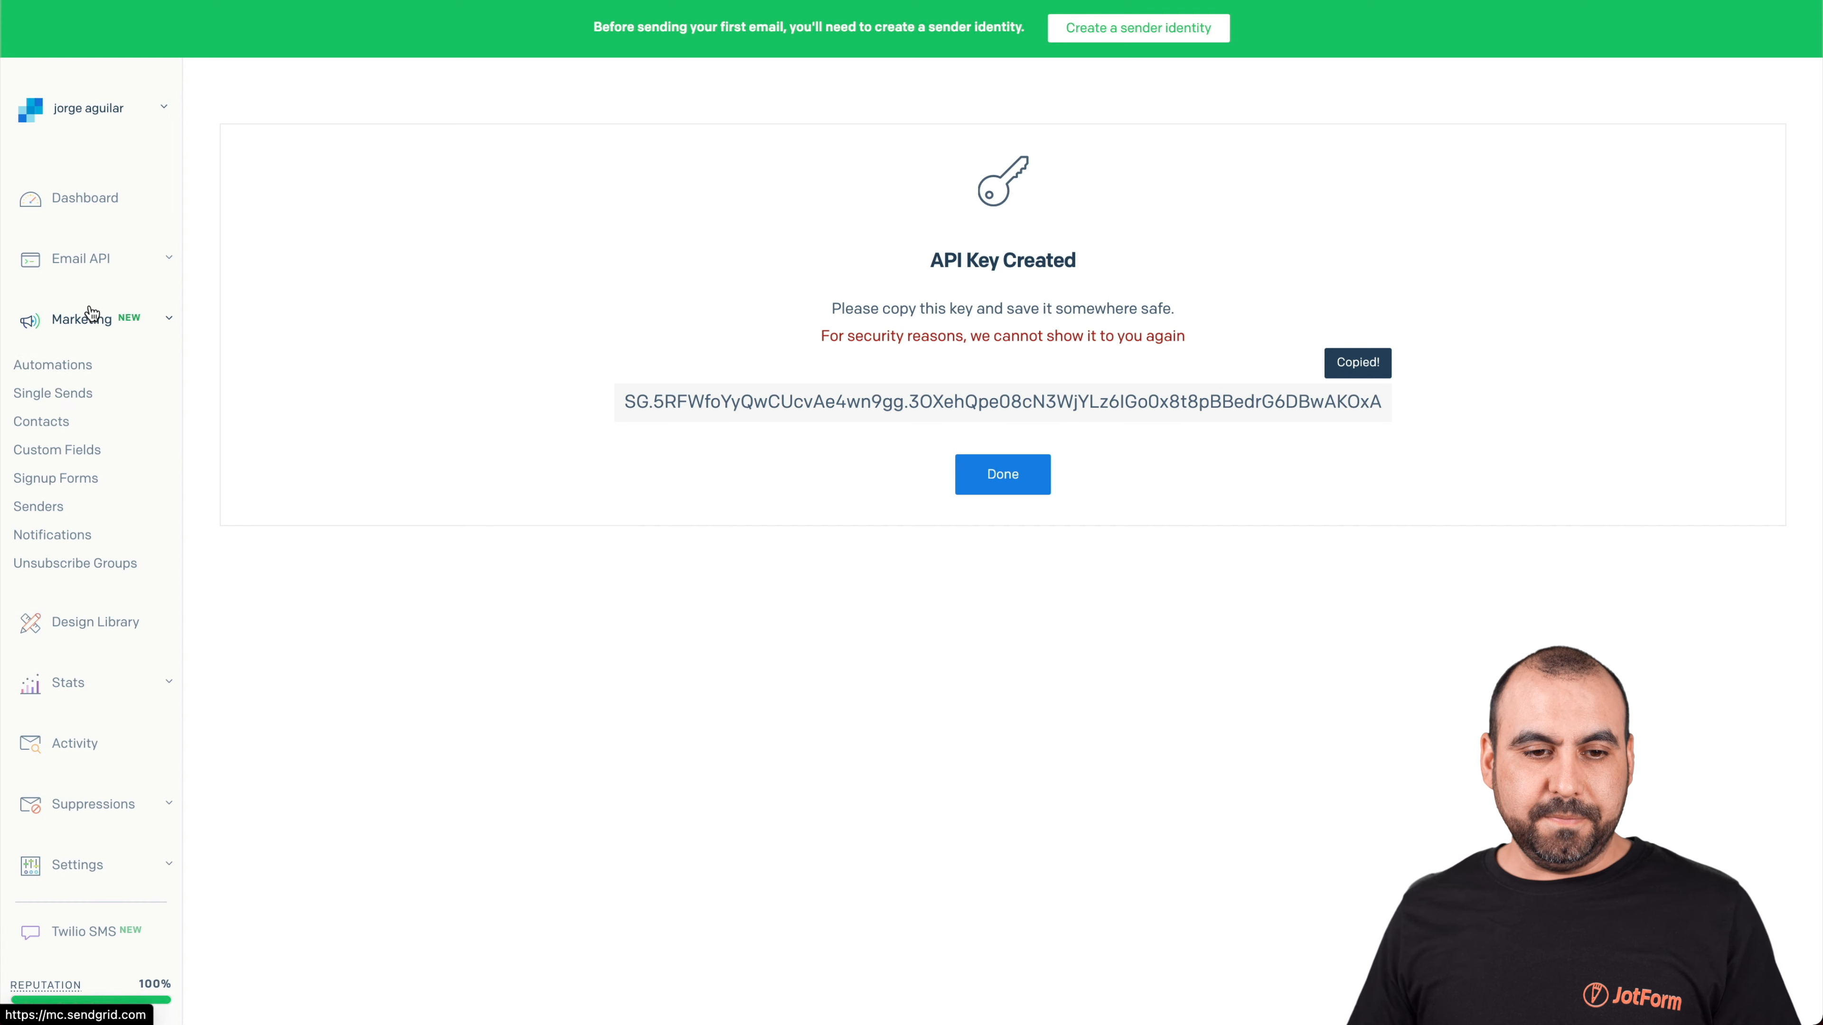
{"action": "left_click", "coordinate": [57, 423]}
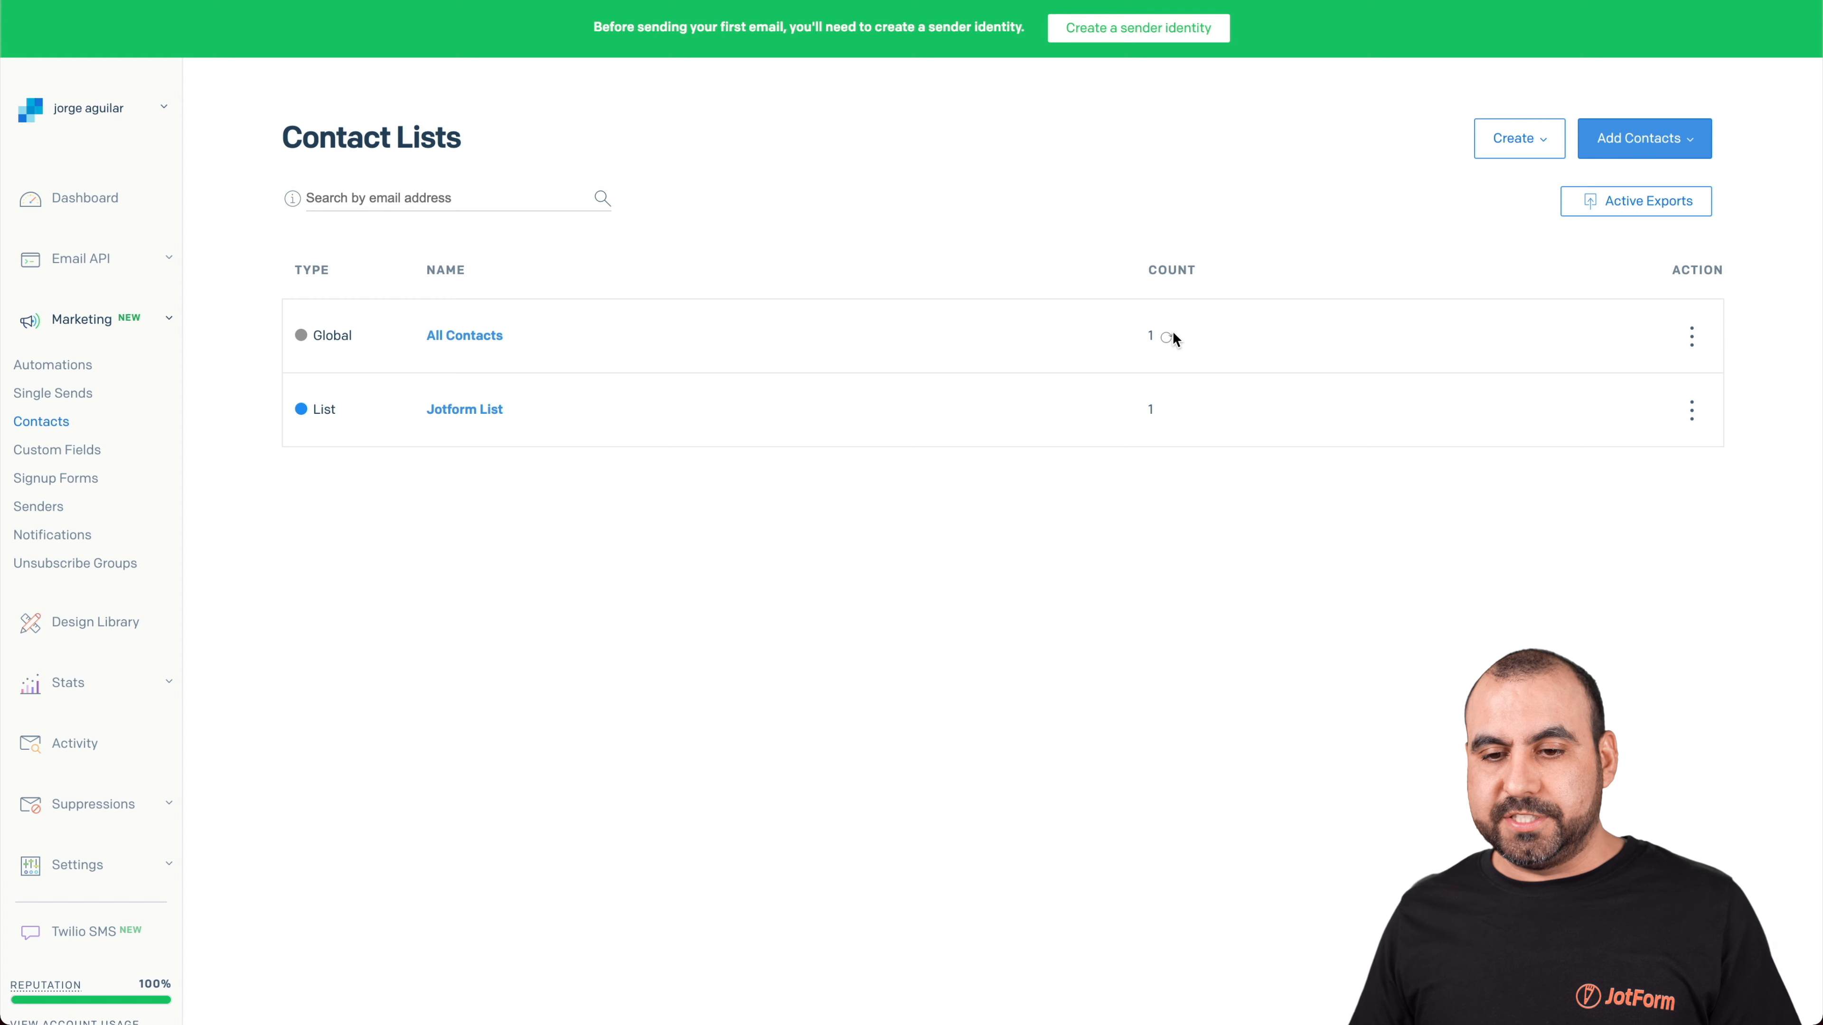
{"action": "left_click", "coordinate": [465, 411]}
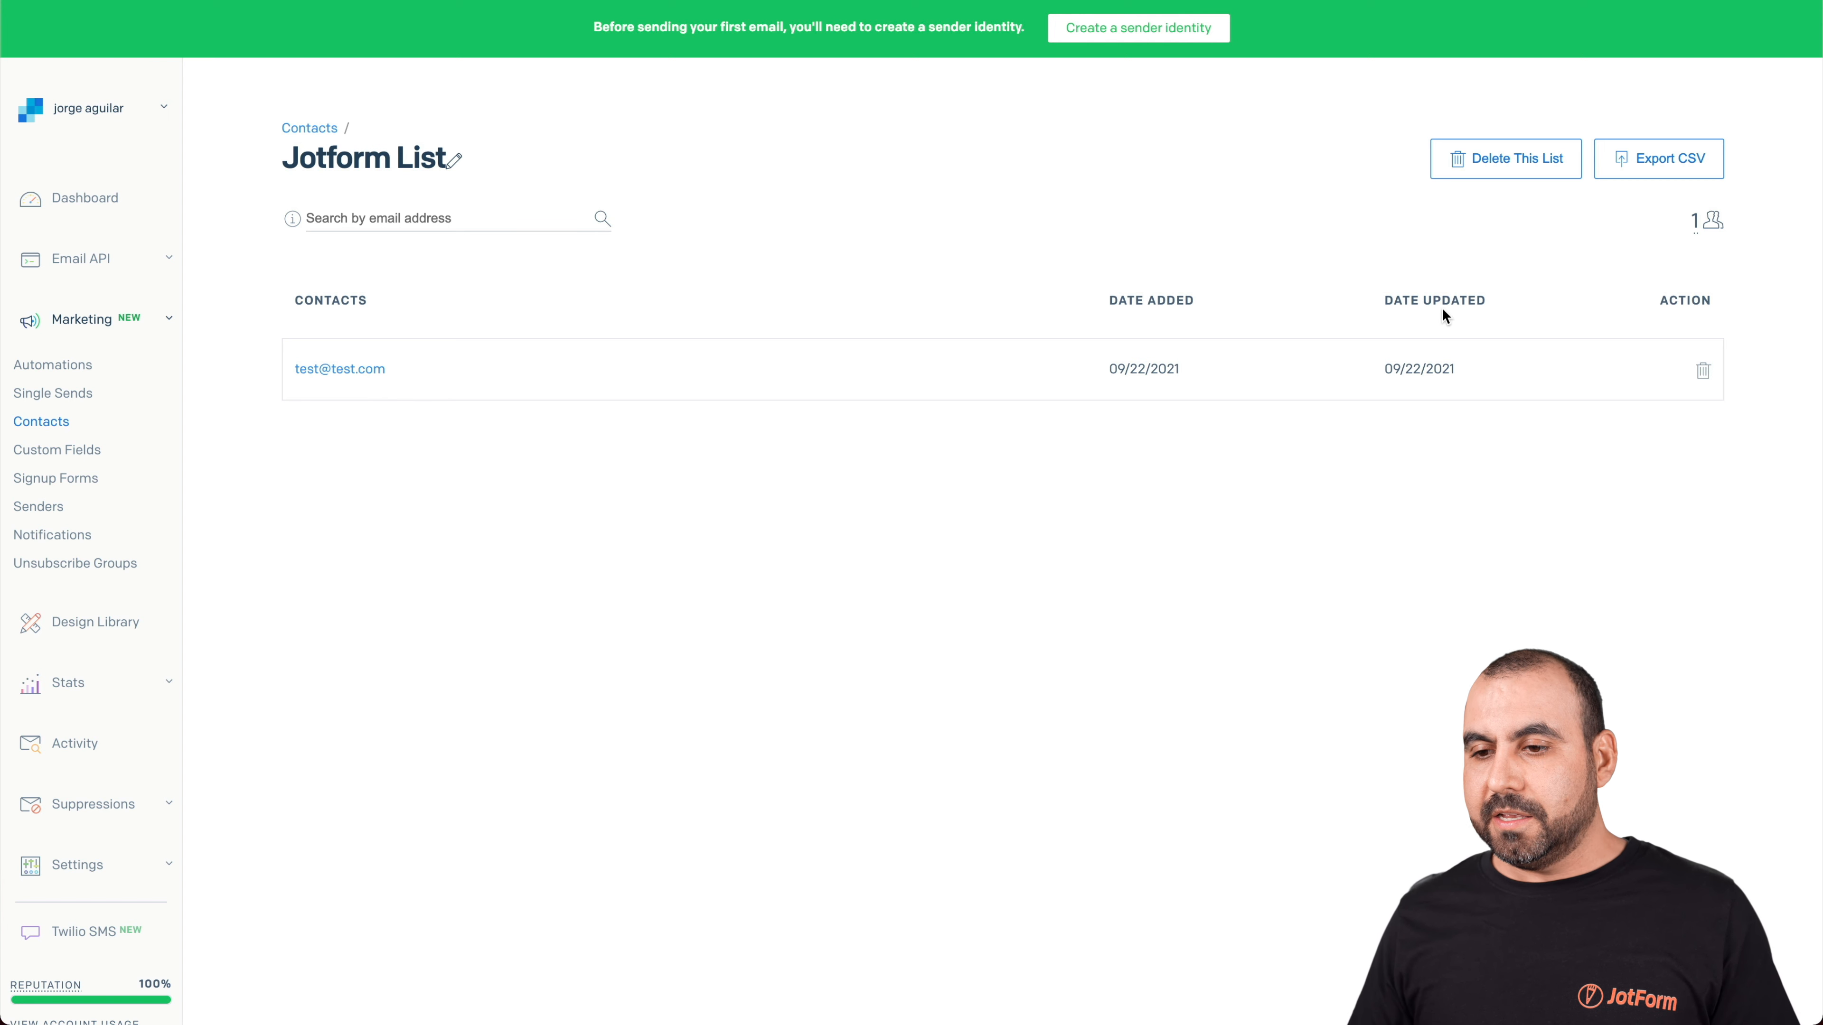
{"action": "left_click", "coordinate": [378, 369]}
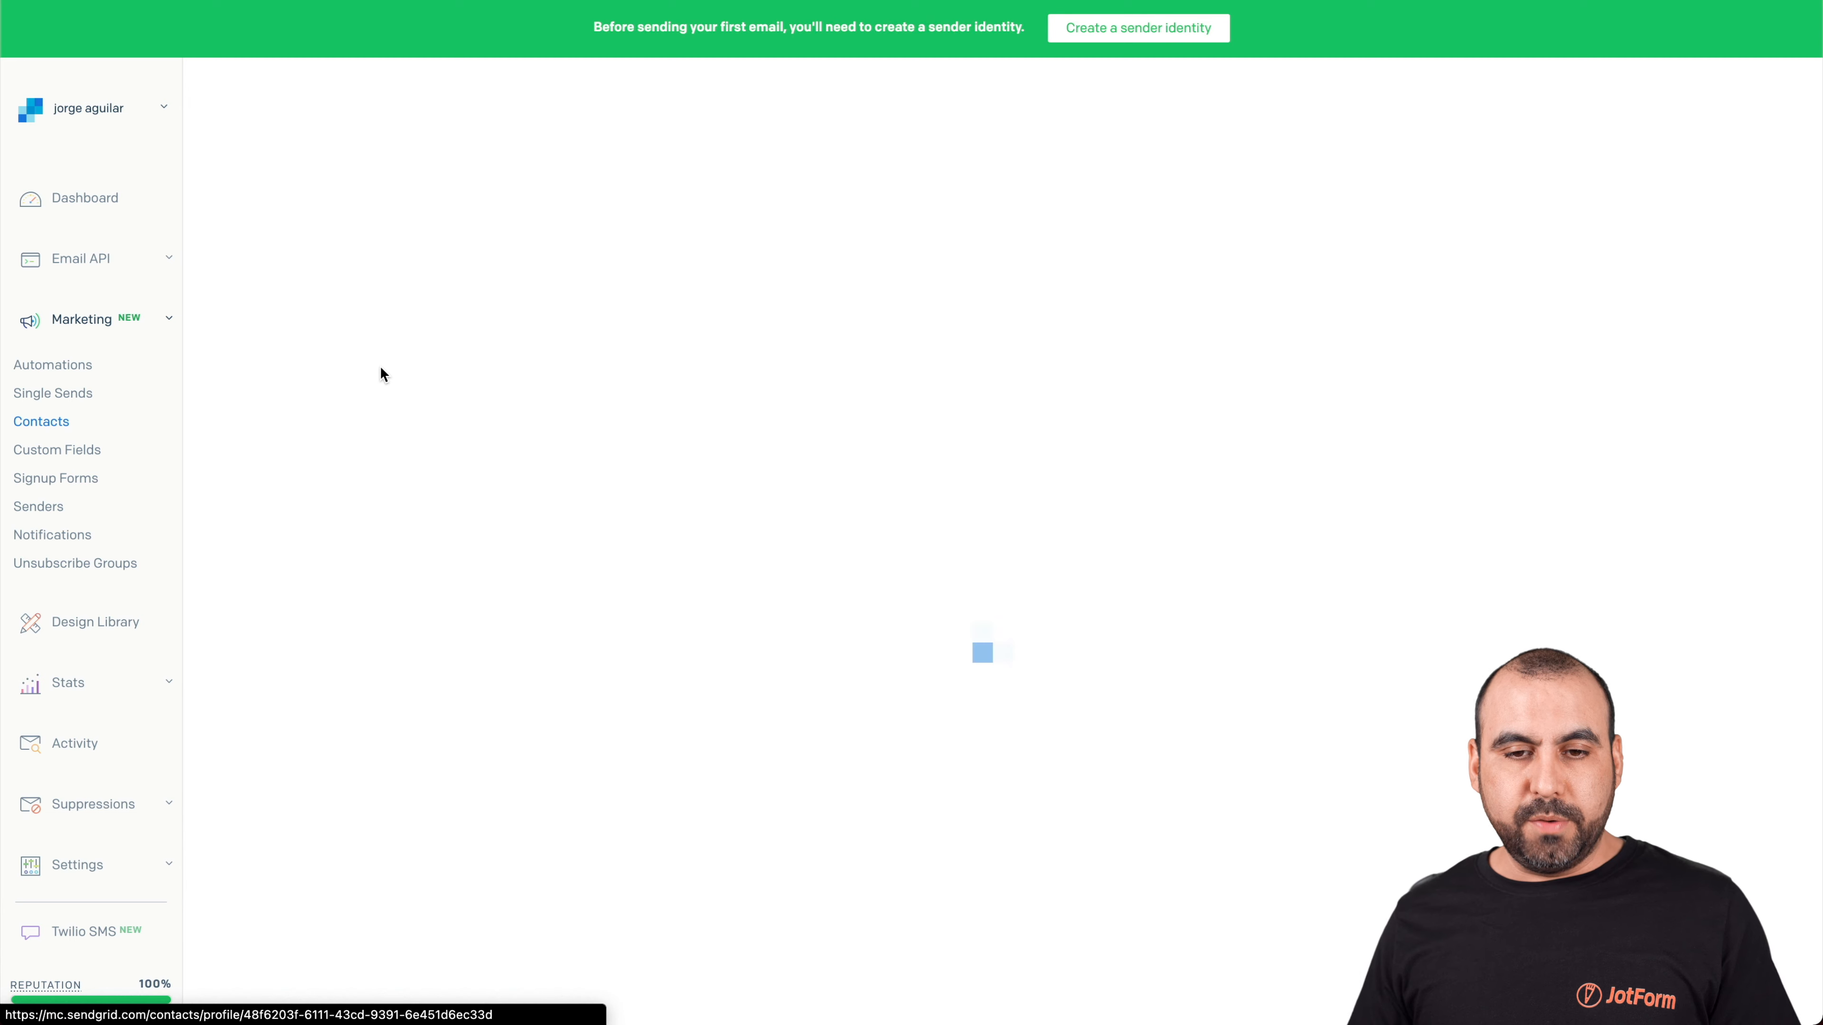